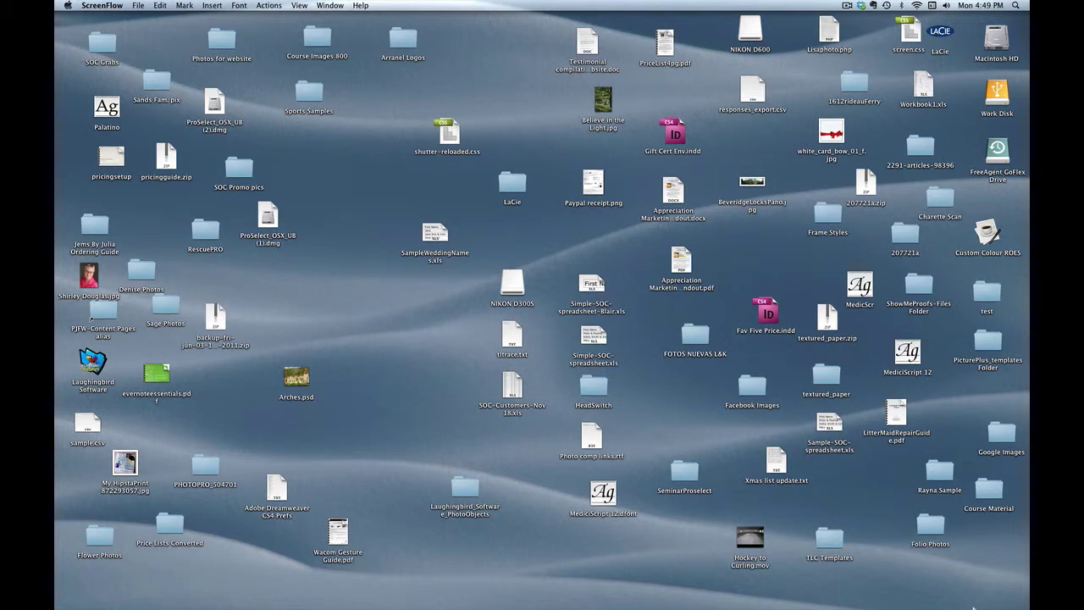
- Restore the minimized Firefox window showing the Facebook profile page from the Dock
mouse_move(944, 604)
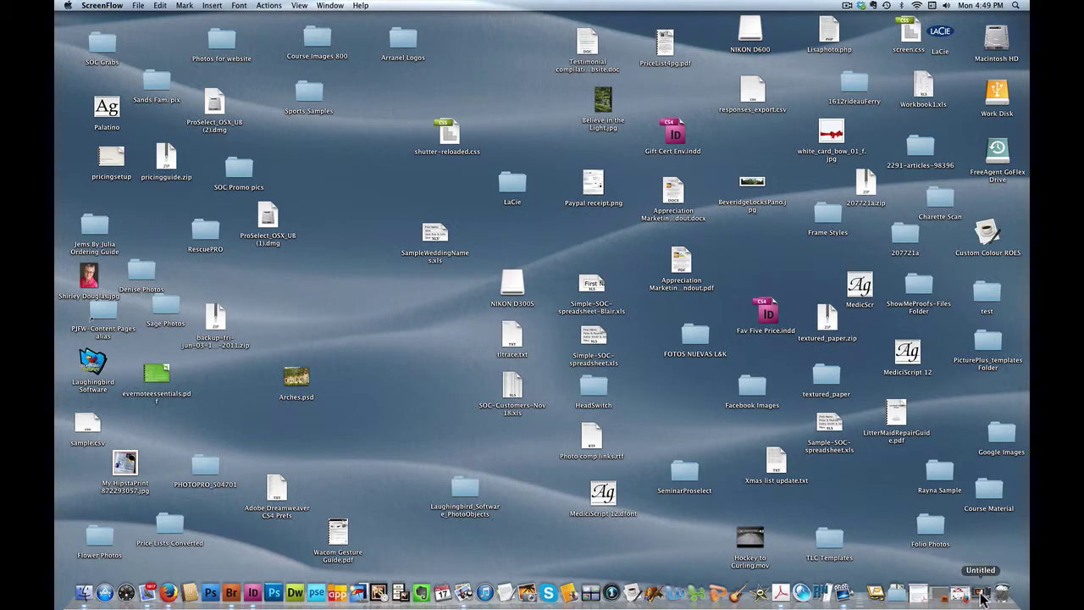
left_click(963, 595)
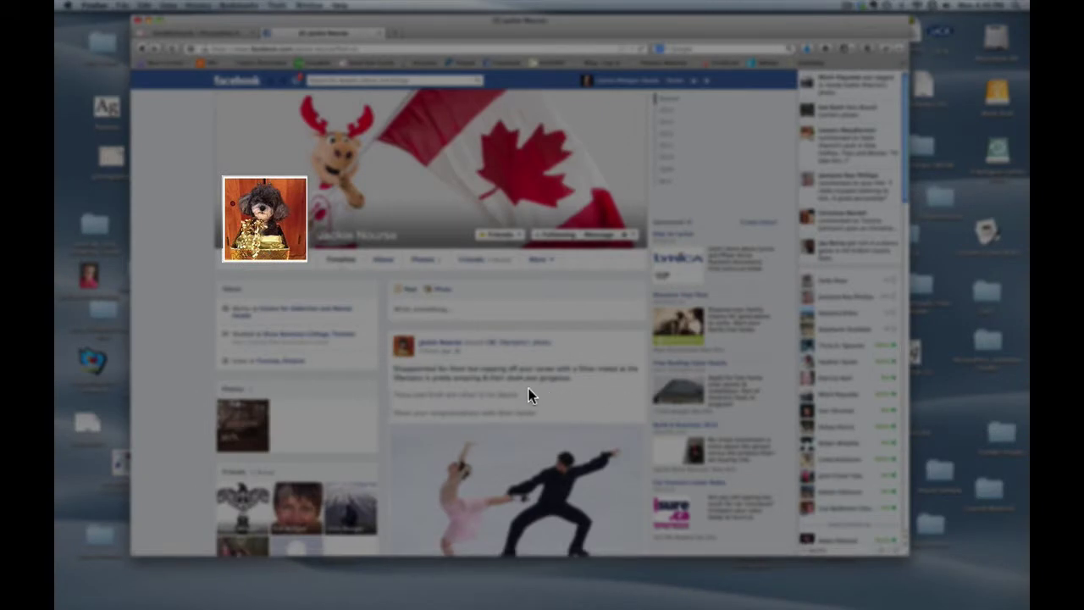
- Save the poodle profile photo from Facebook to the Desktop as hope1.jpg
left_click(284, 227)
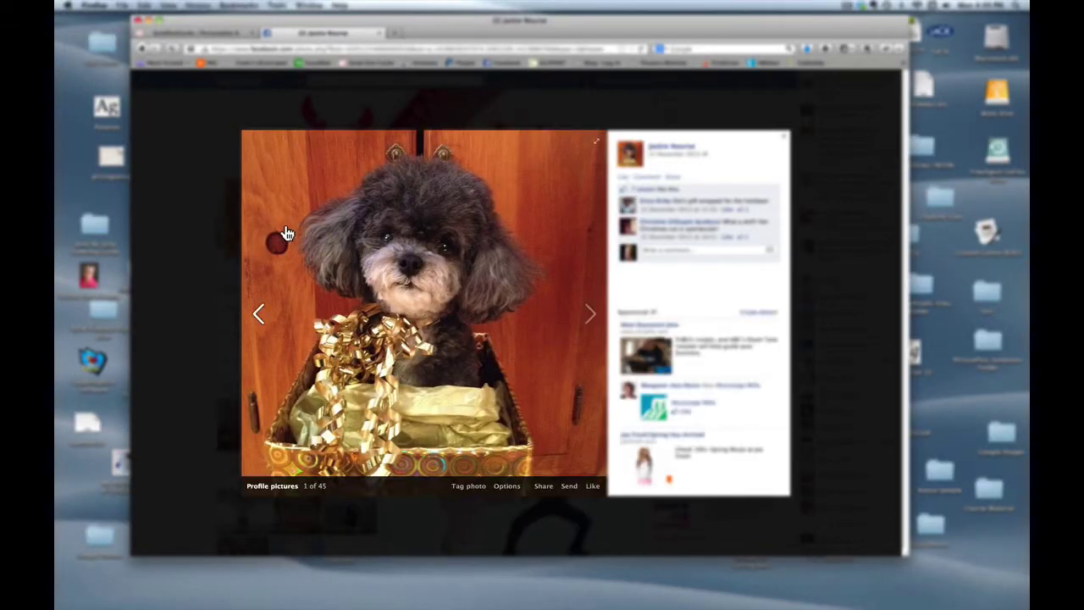
right_click(471, 325)
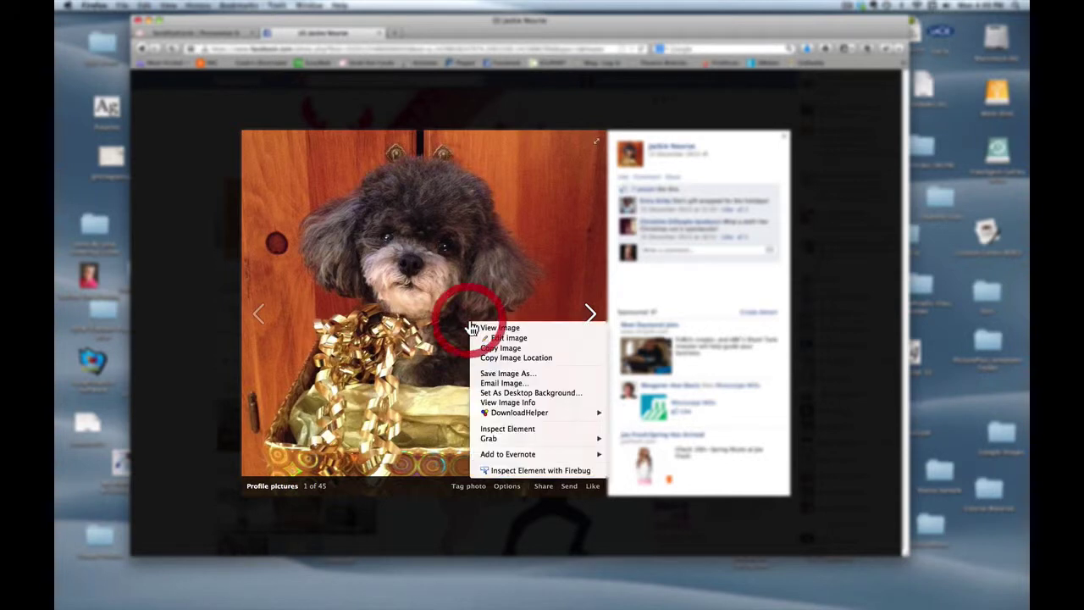
left_click(490, 374)
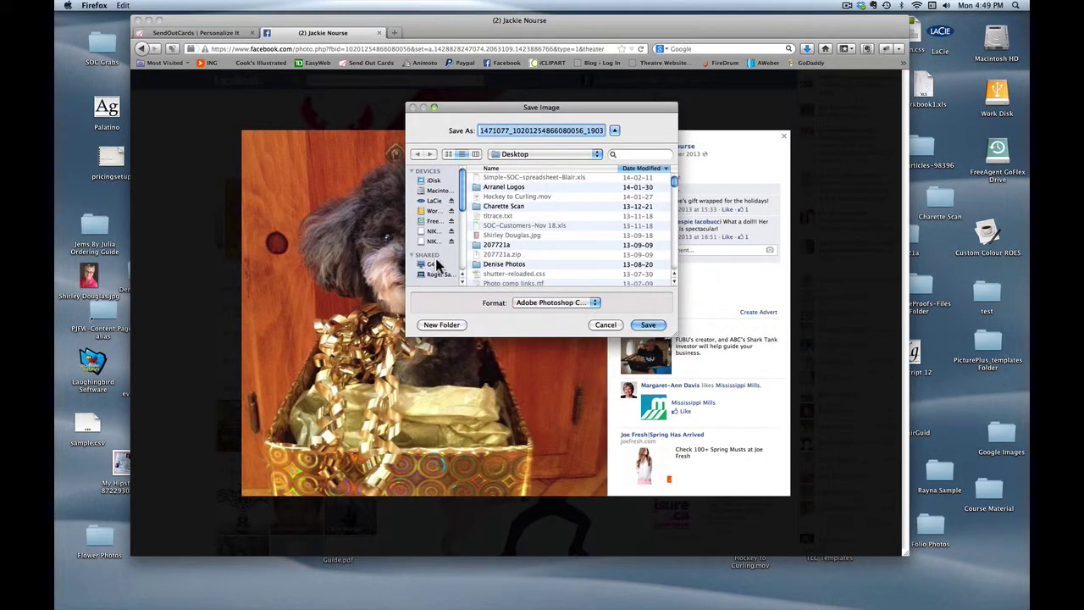
left_click(585, 131)
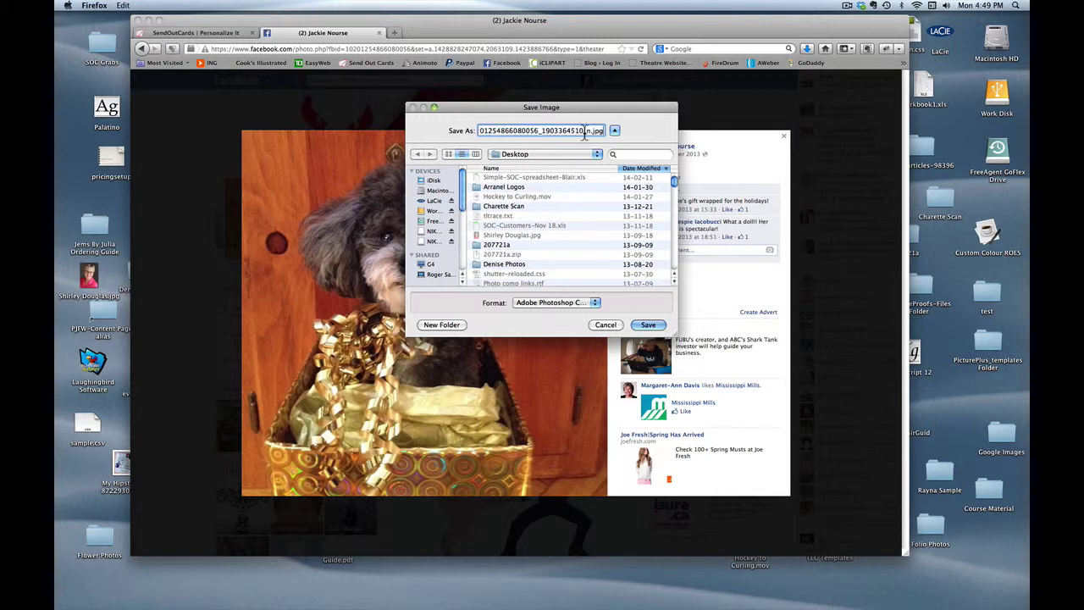
left_click_drag(586, 132, 407, 121)
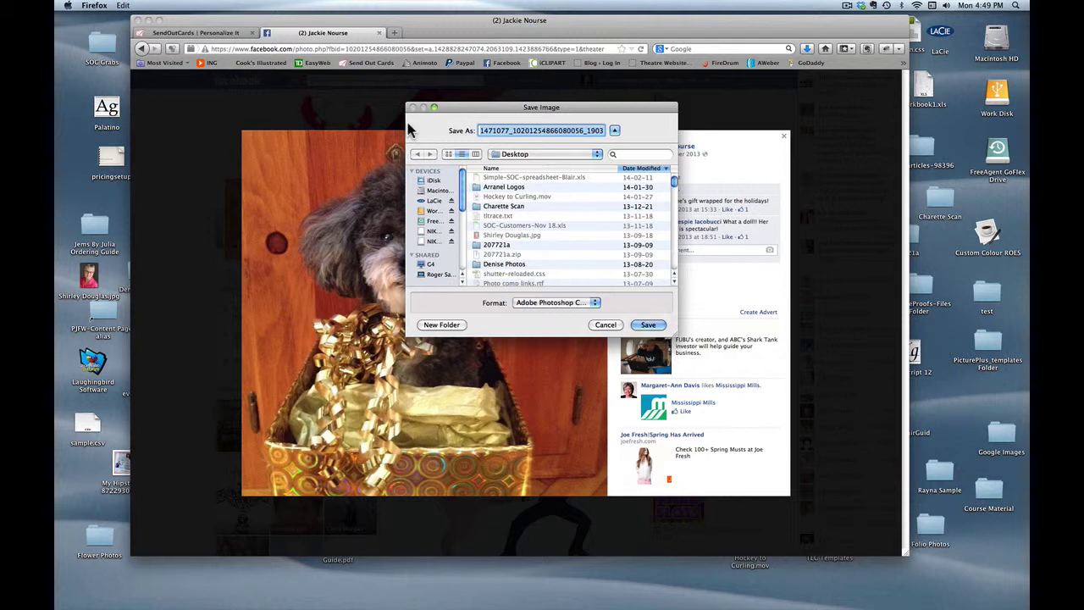
type("hop")
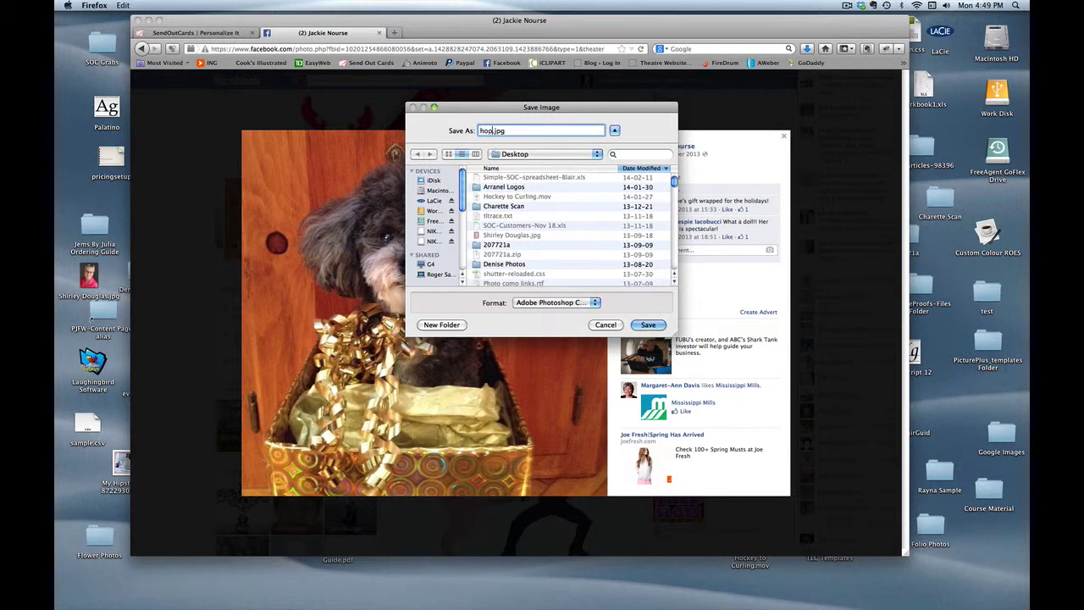
type("e1")
left_click(648, 324)
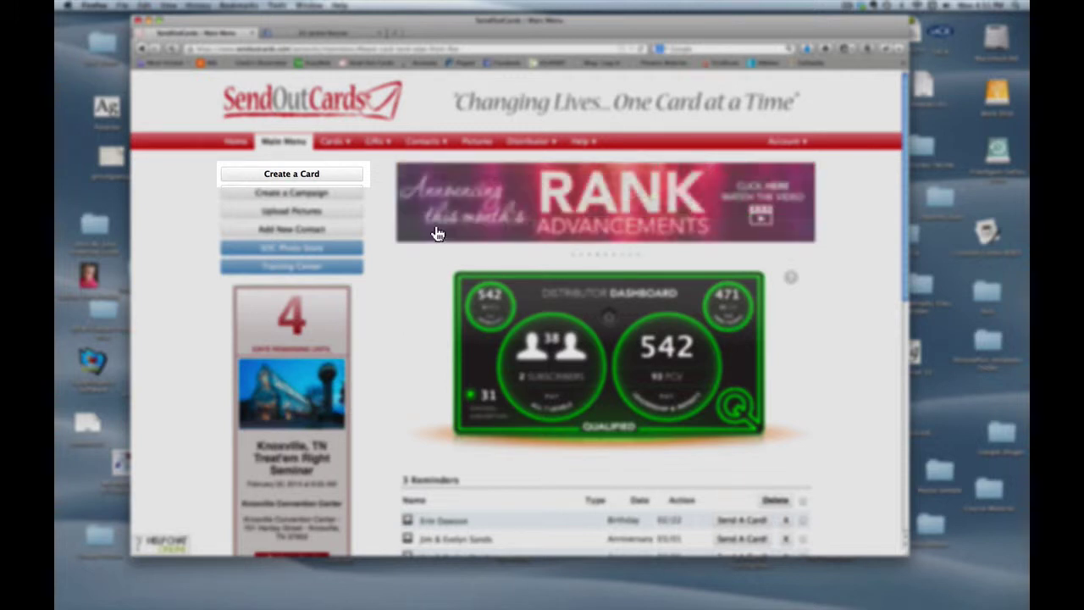
- Search new cards for 'hope' and preview the inside verse of the orange 'A little bit of HOPE' card
left_click(326, 178)
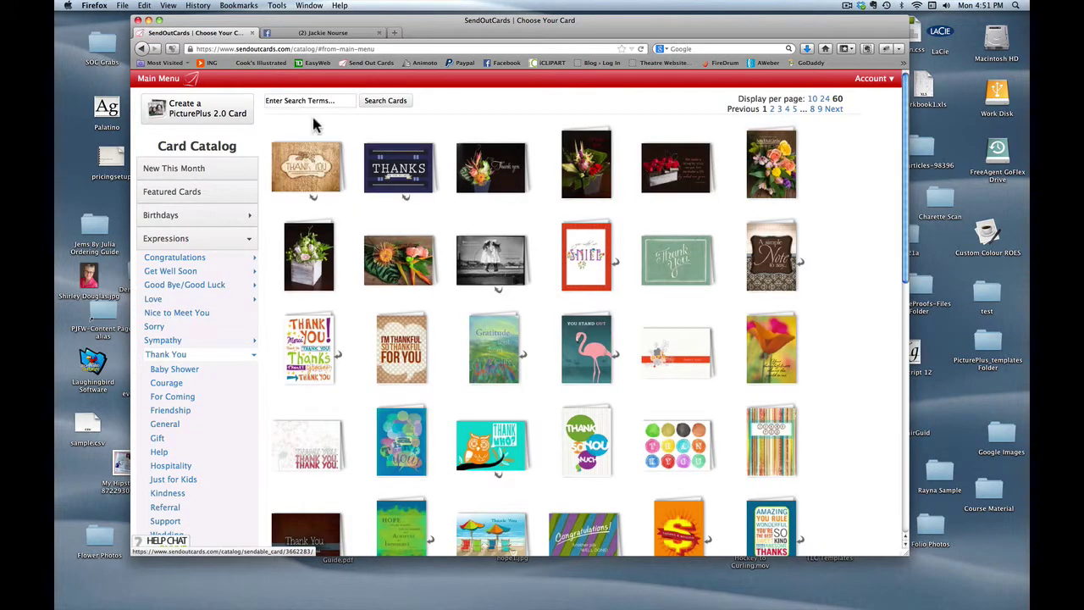
left_click(289, 100)
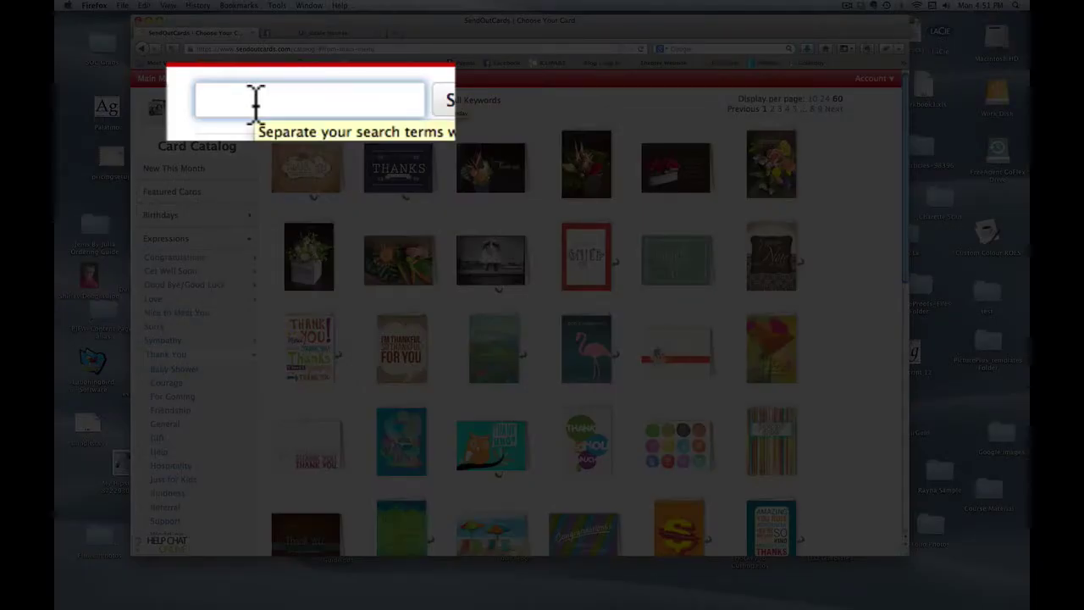
type("hope")
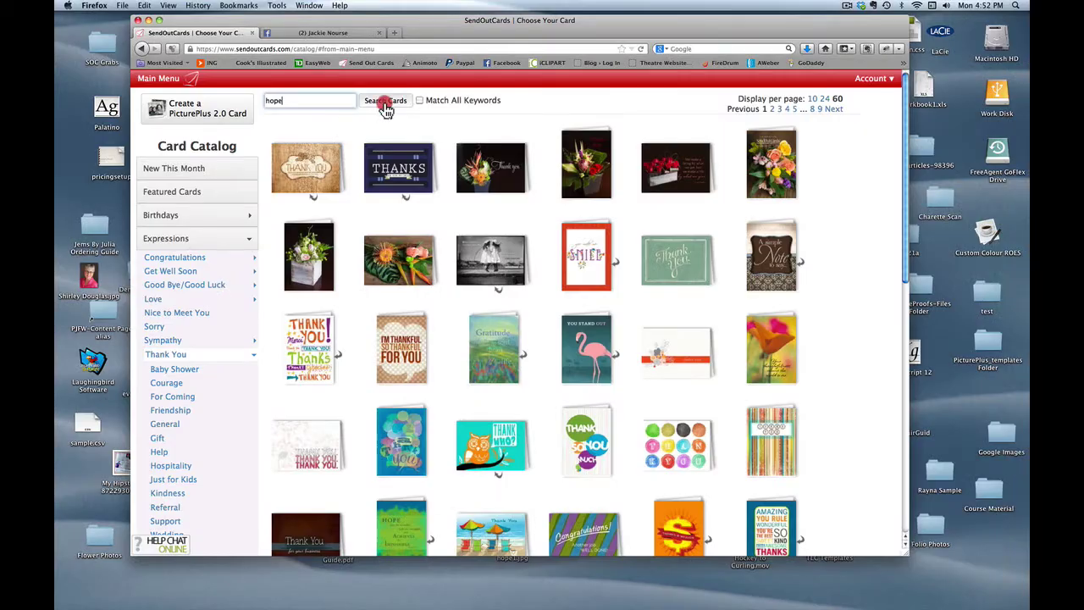
left_click(387, 102)
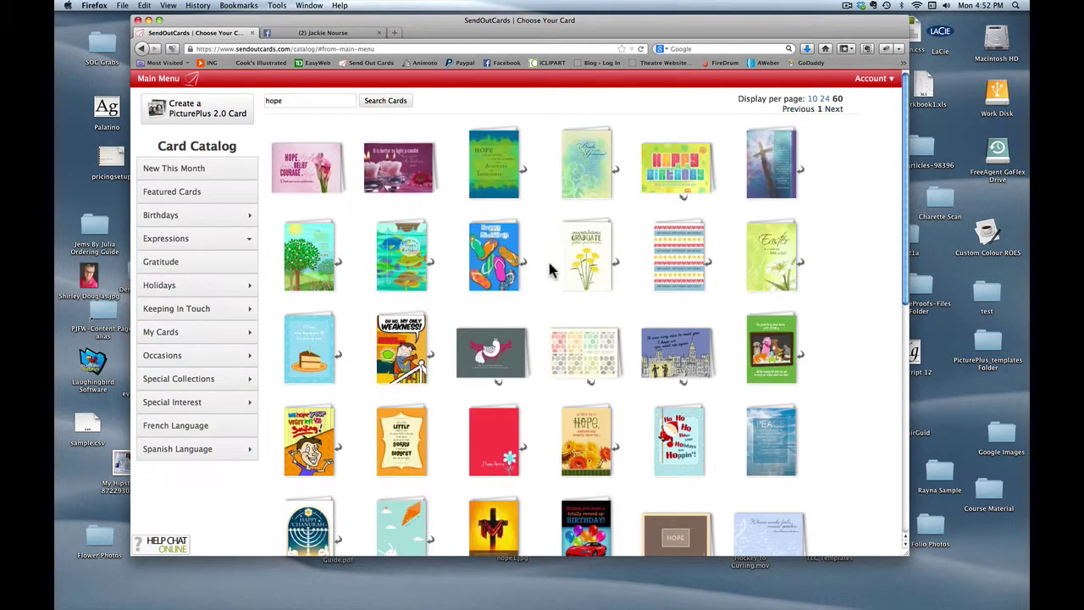
left_click(593, 447)
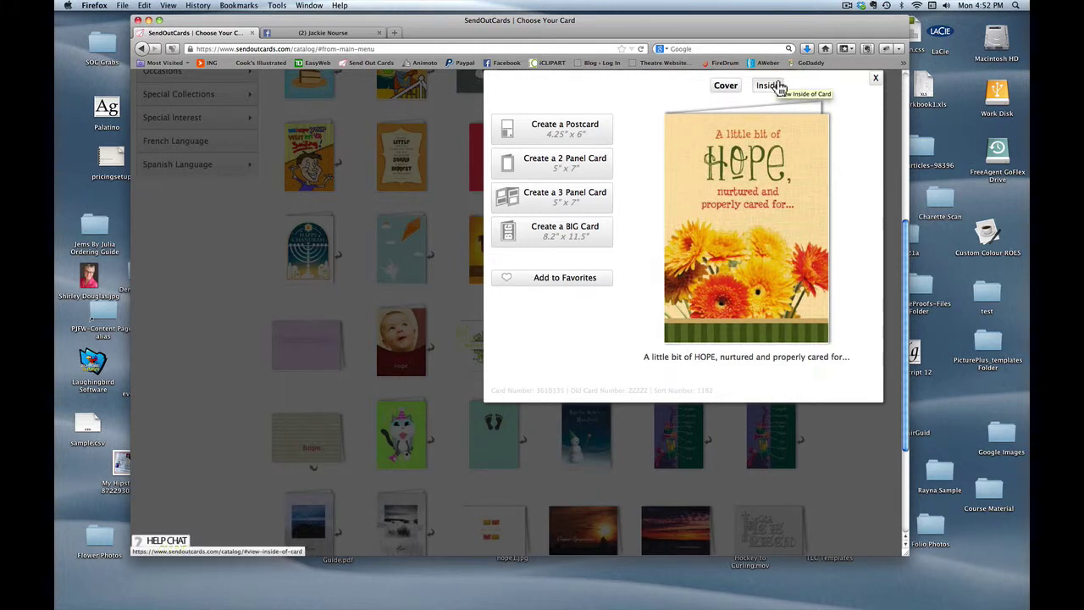
left_click(780, 87)
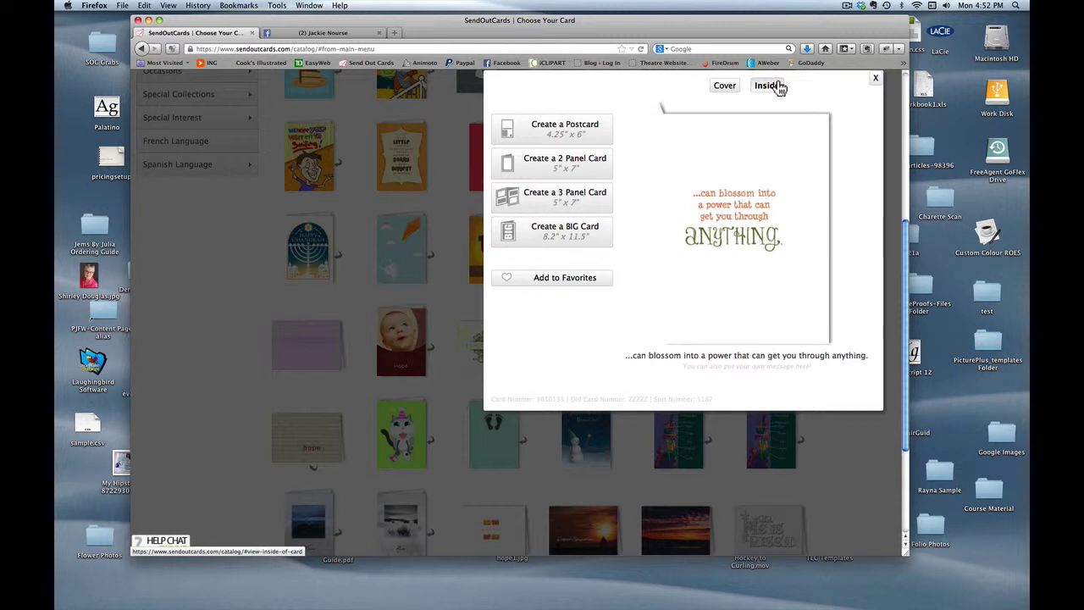
- Make a 2-panel Hope card and place the poodle picture, slightly narrowed, atop the left inside panel
left_click(553, 168)
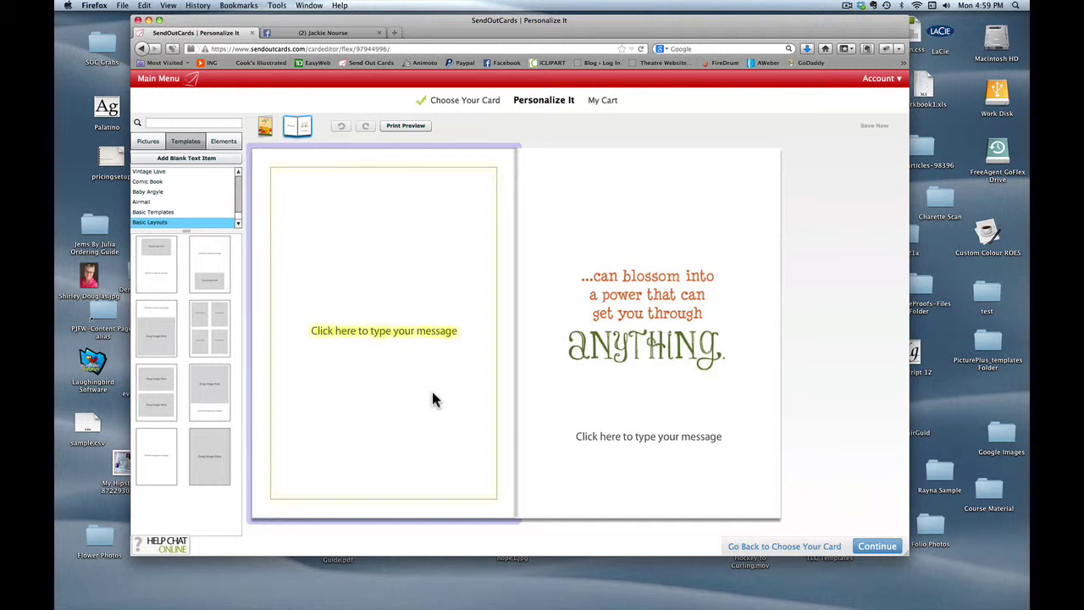
left_click(149, 142)
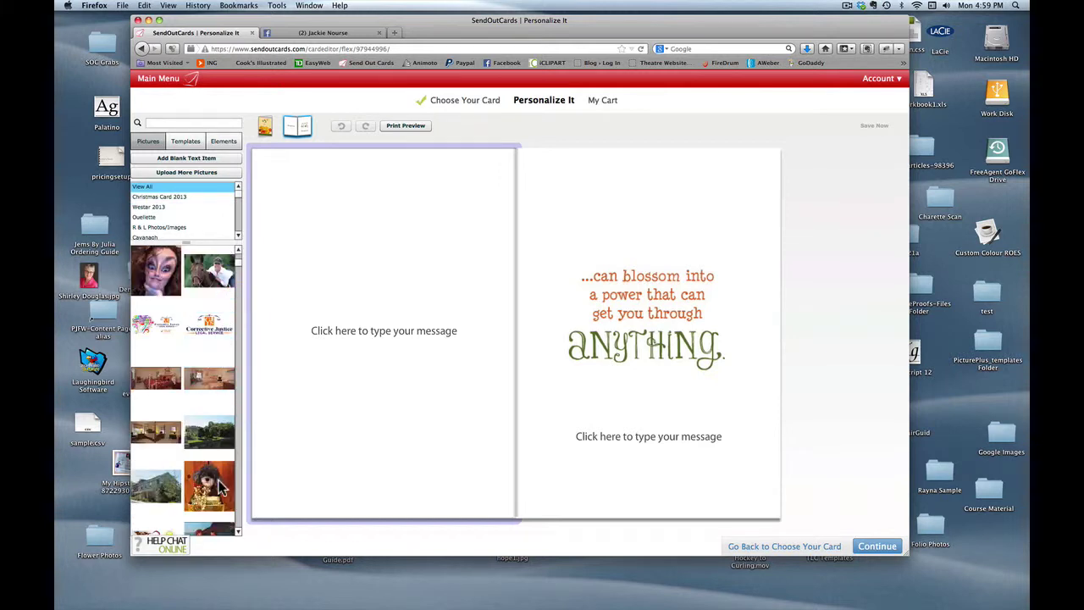
left_click_drag(215, 487, 387, 267)
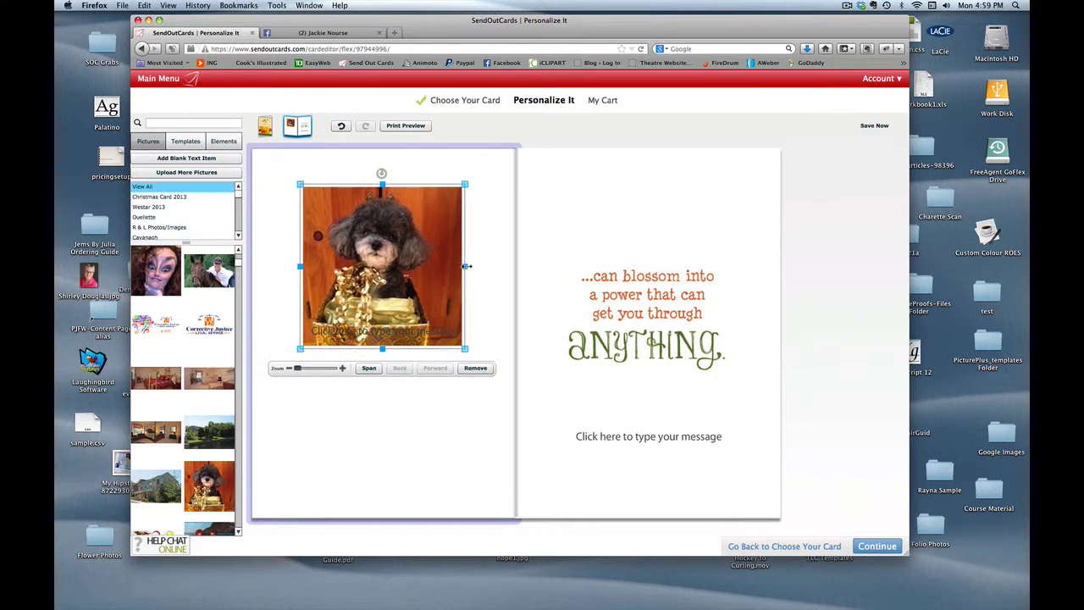
left_click_drag(466, 266, 455, 266)
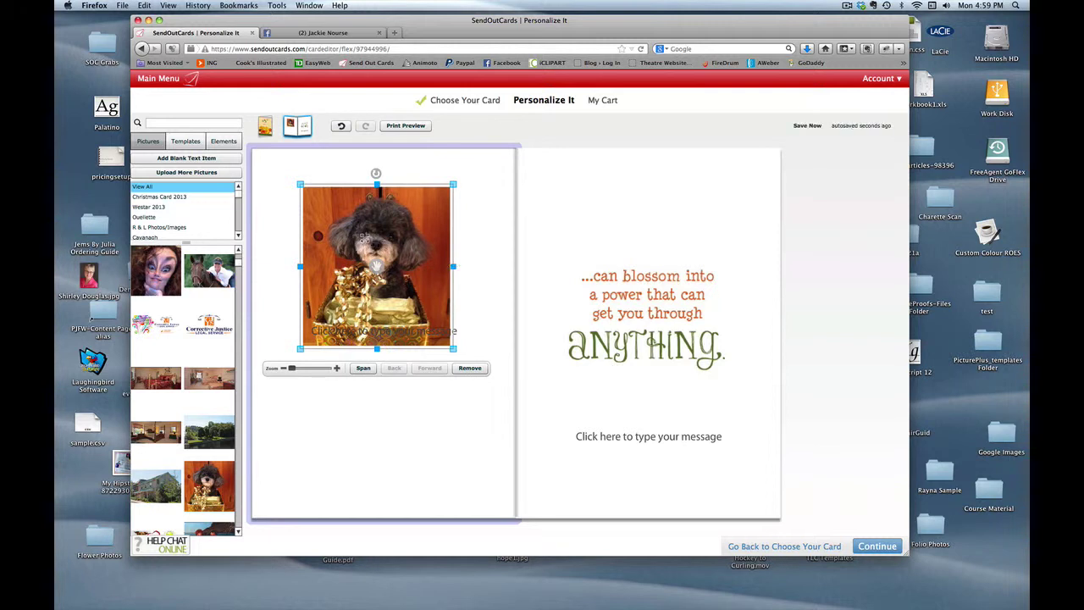
left_click_drag(366, 238, 367, 241)
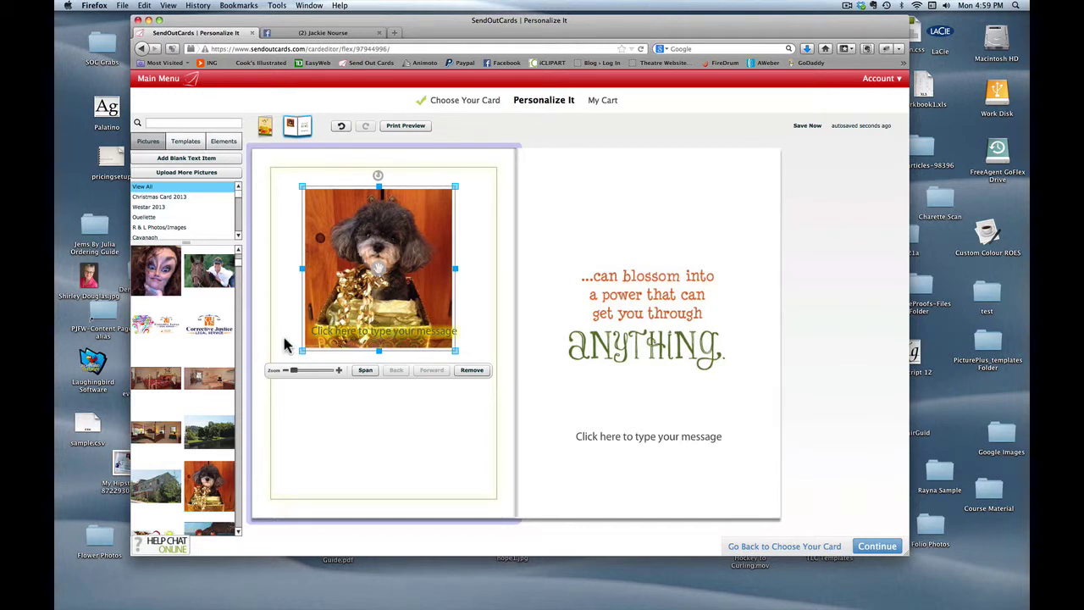
- Add the gold Autumn Afternoon pattern to the left panel, enlarge it, and send it behind the photo
left_click(219, 144)
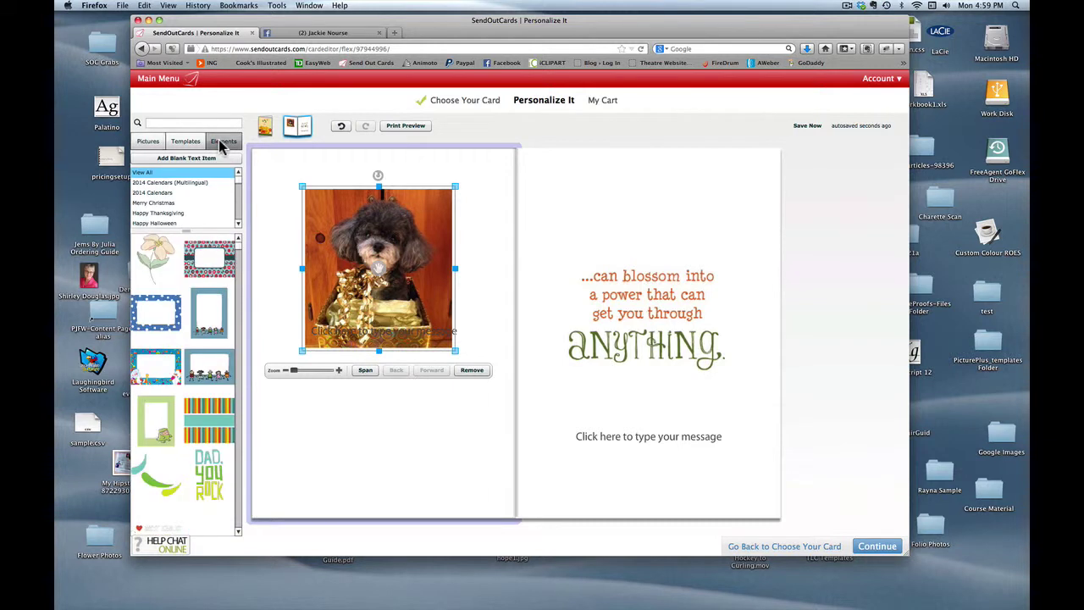
left_click(239, 185)
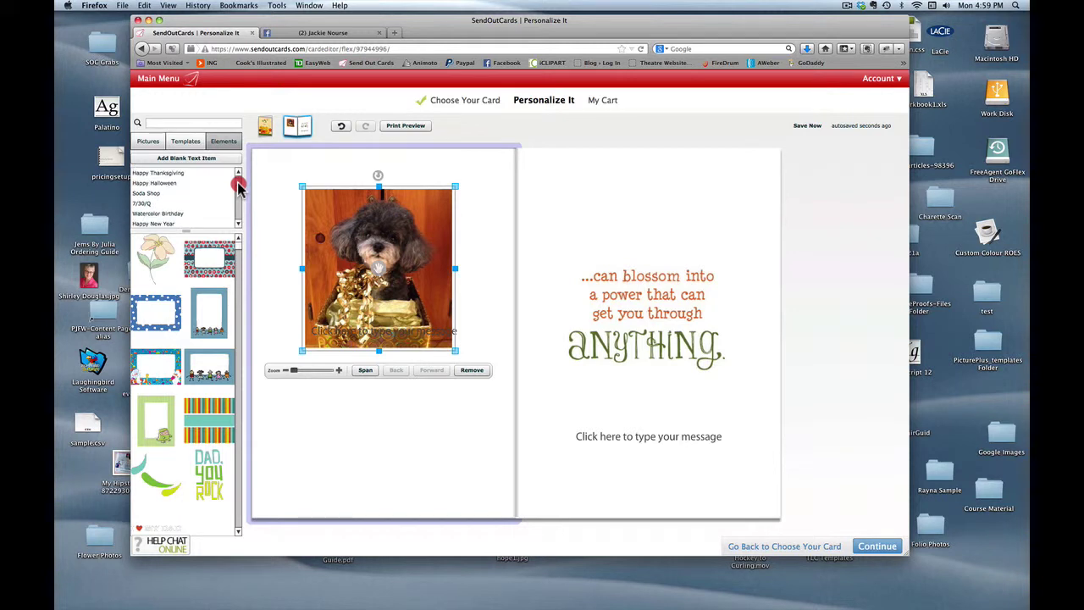
scroll(239, 226, "down", 3)
scroll(239, 225, "down", 5)
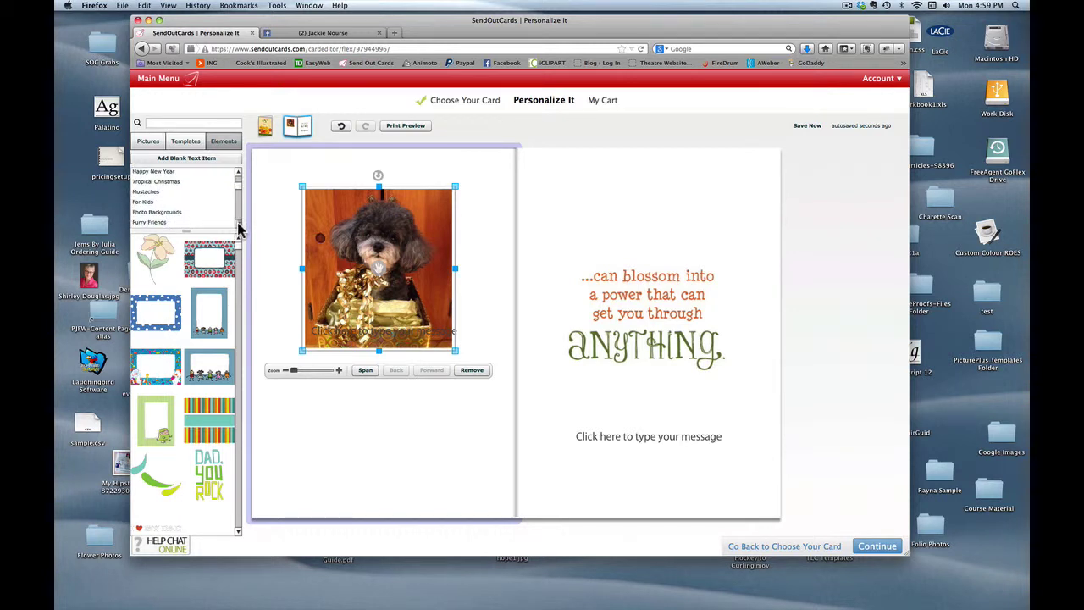
scroll(239, 225, "down", 4)
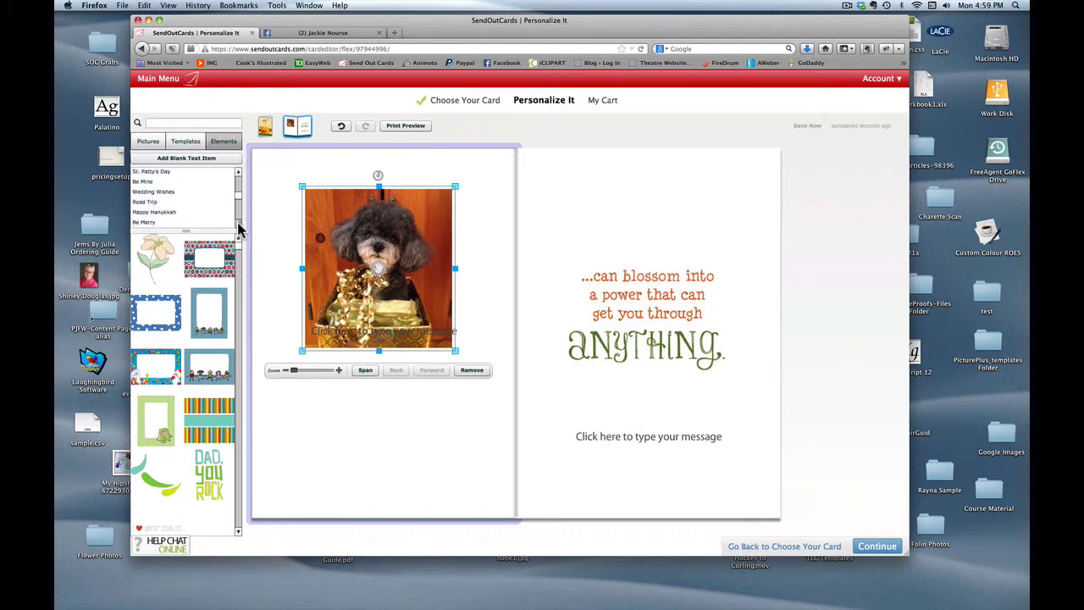
left_click(193, 212)
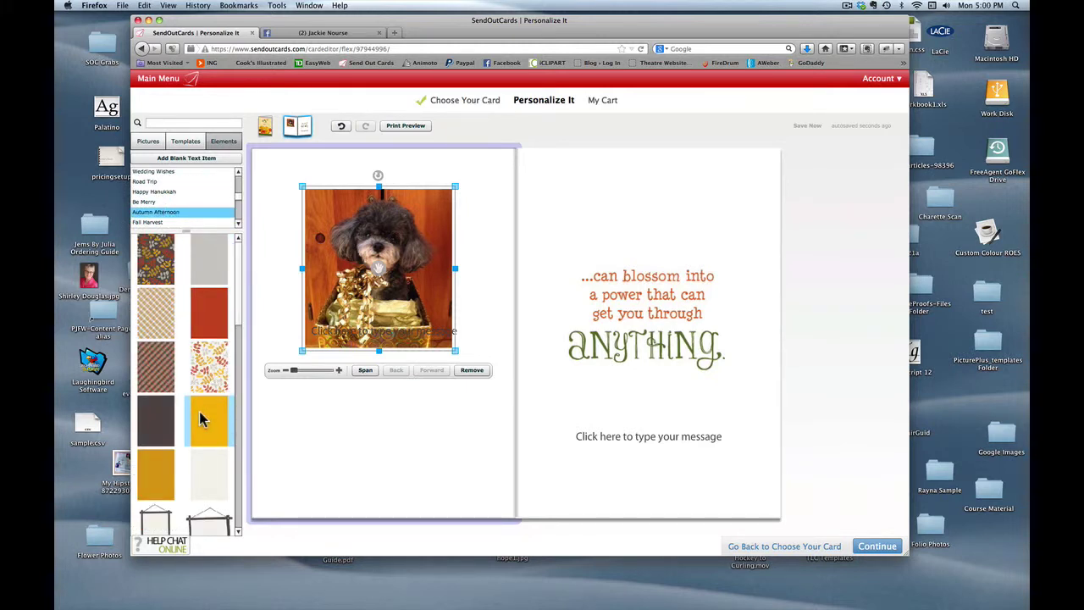
left_click_drag(204, 419, 305, 252)
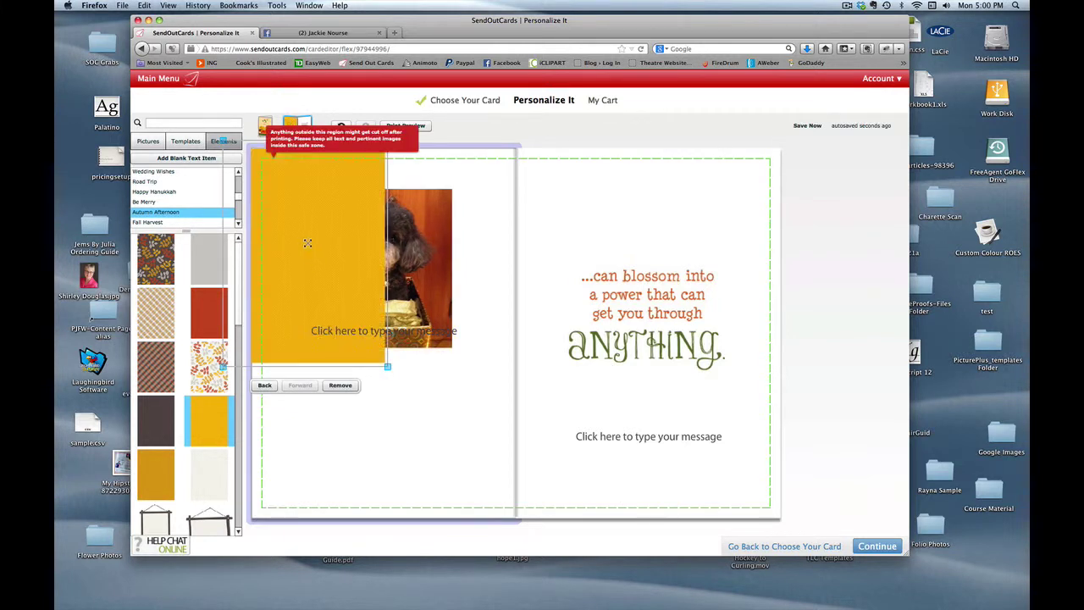
left_click_drag(291, 202, 315, 207)
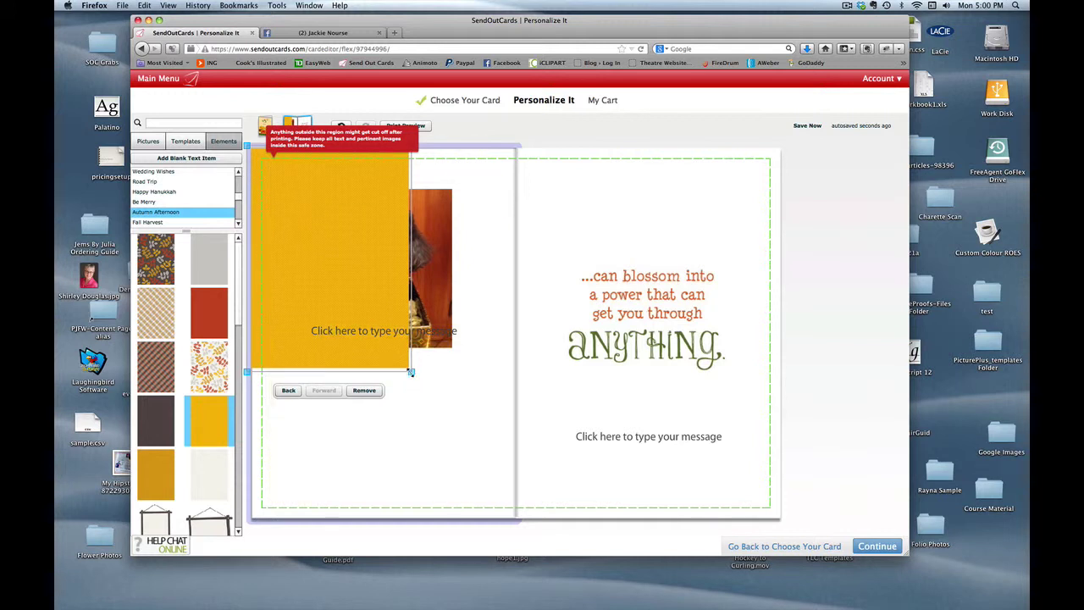
left_click_drag(399, 370, 530, 534)
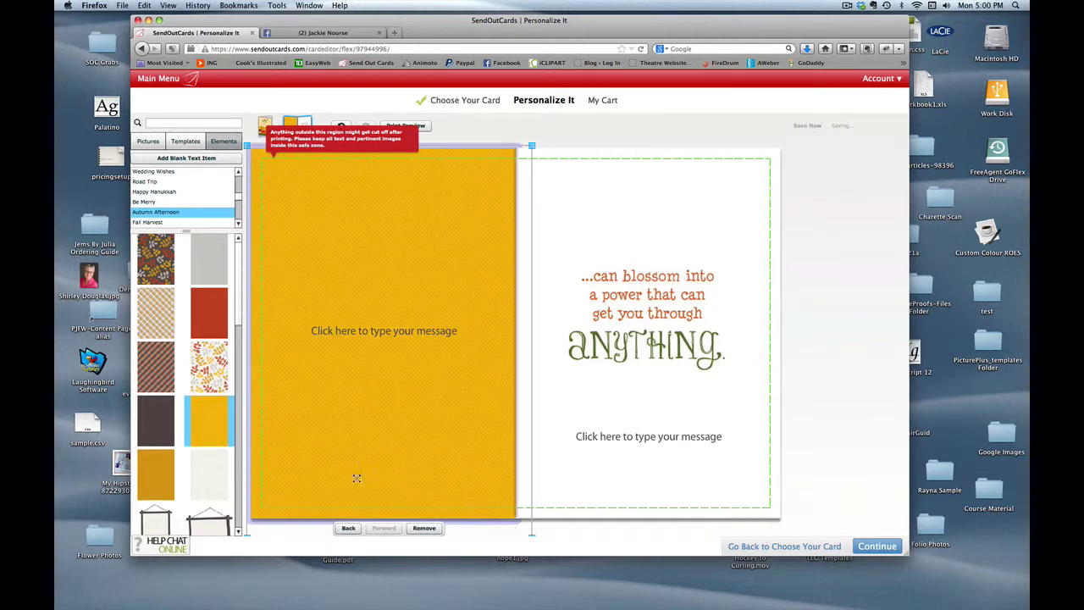
left_click(348, 529)
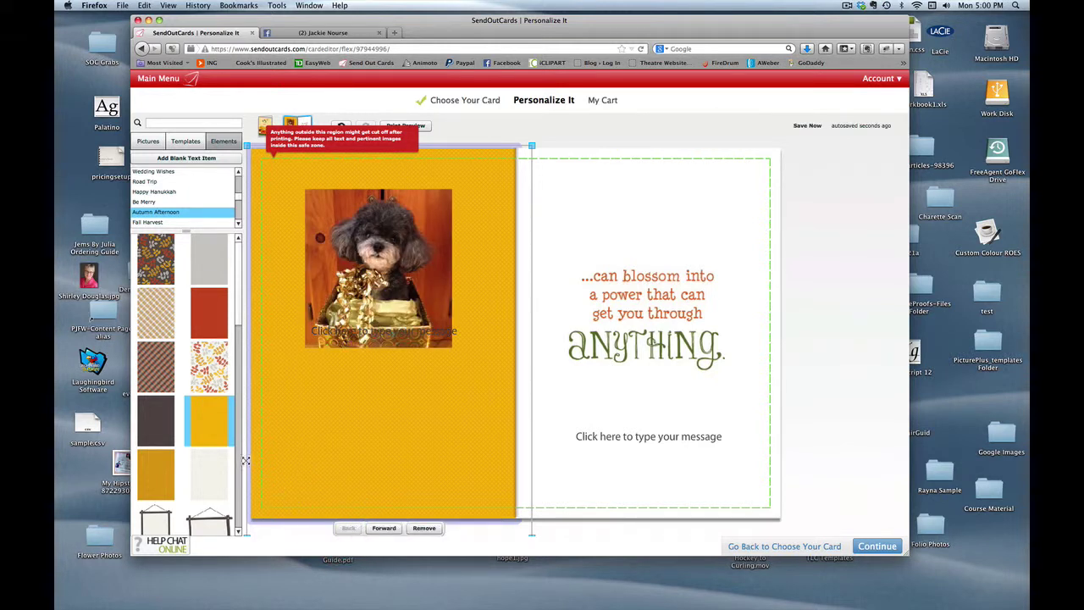
key("super+shift+2")
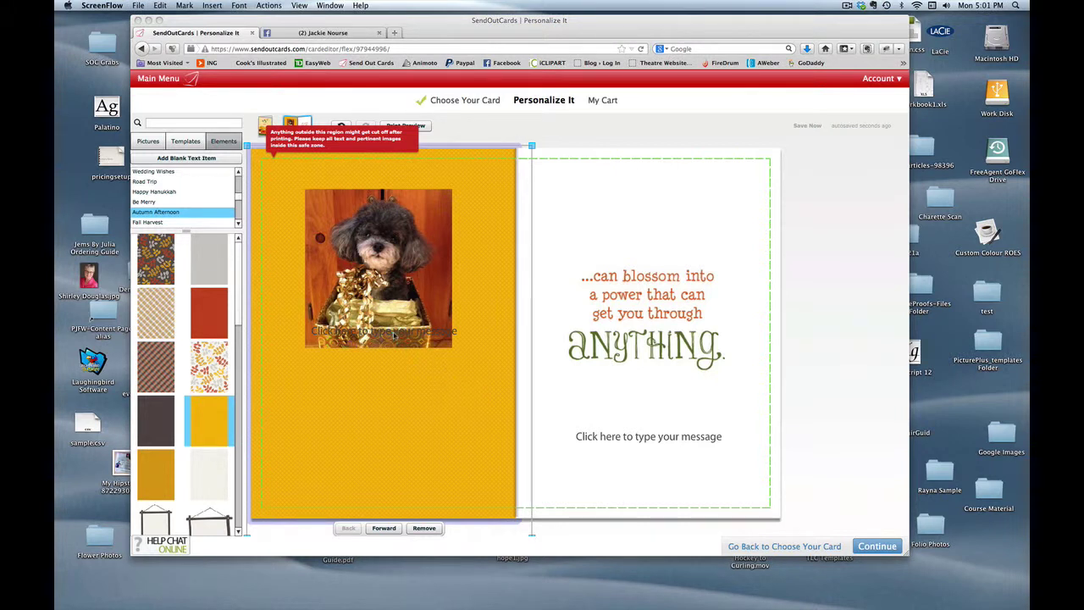
- Resize the left panel's message box to fit beneath the poodle photo
left_click(613, 235)
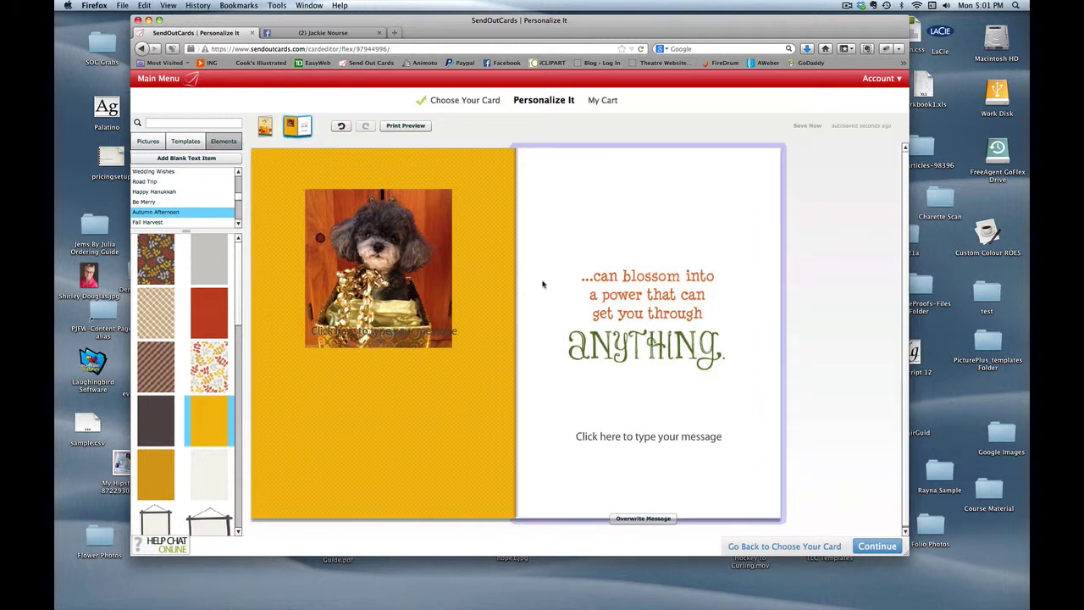
left_click(417, 335)
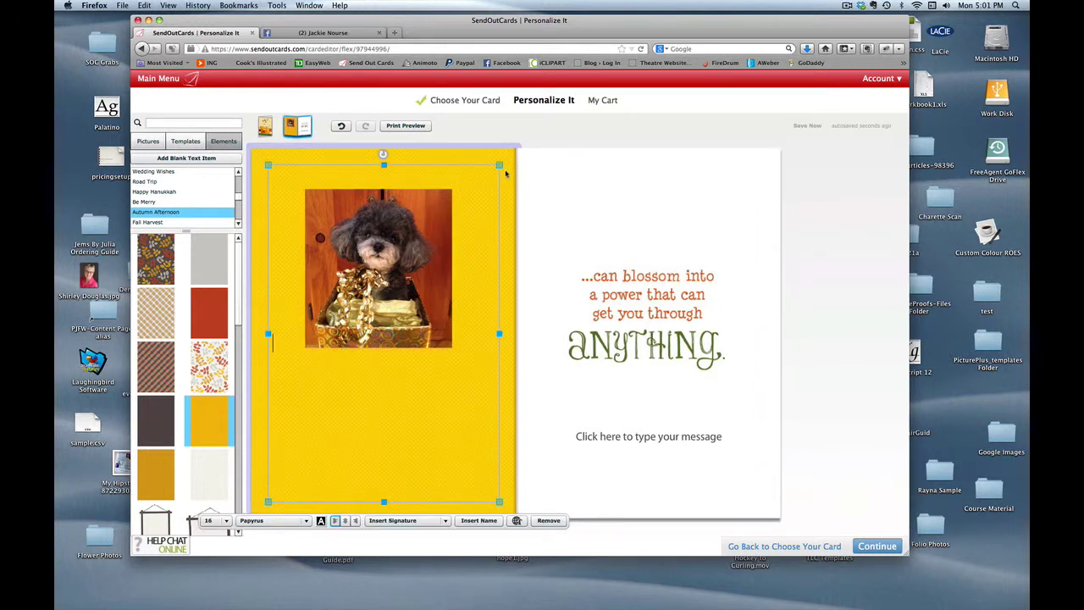
left_click_drag(499, 165, 400, 314)
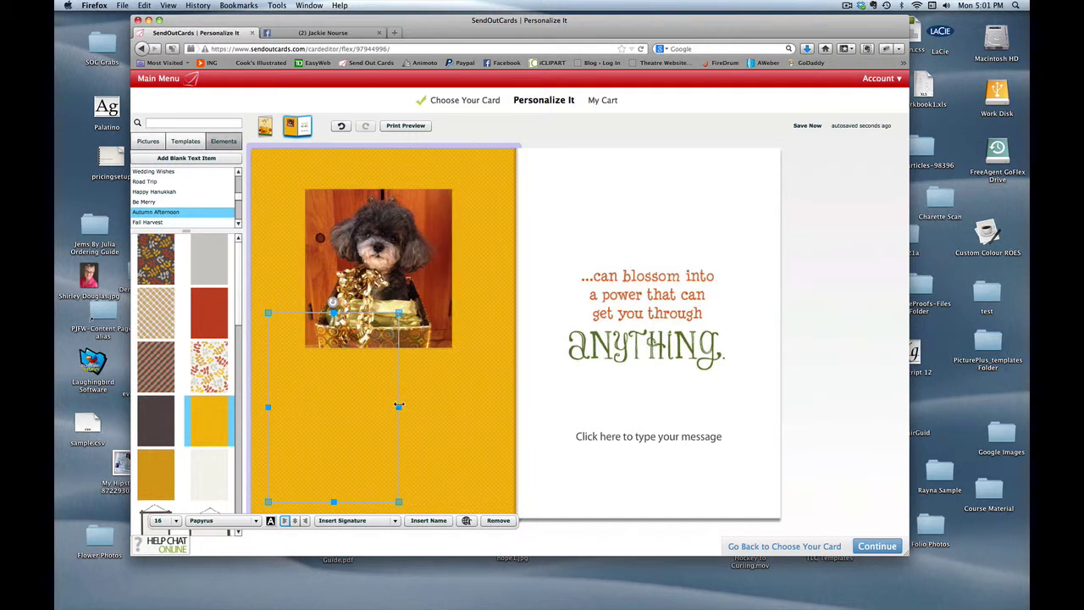
left_click_drag(399, 407, 458, 406)
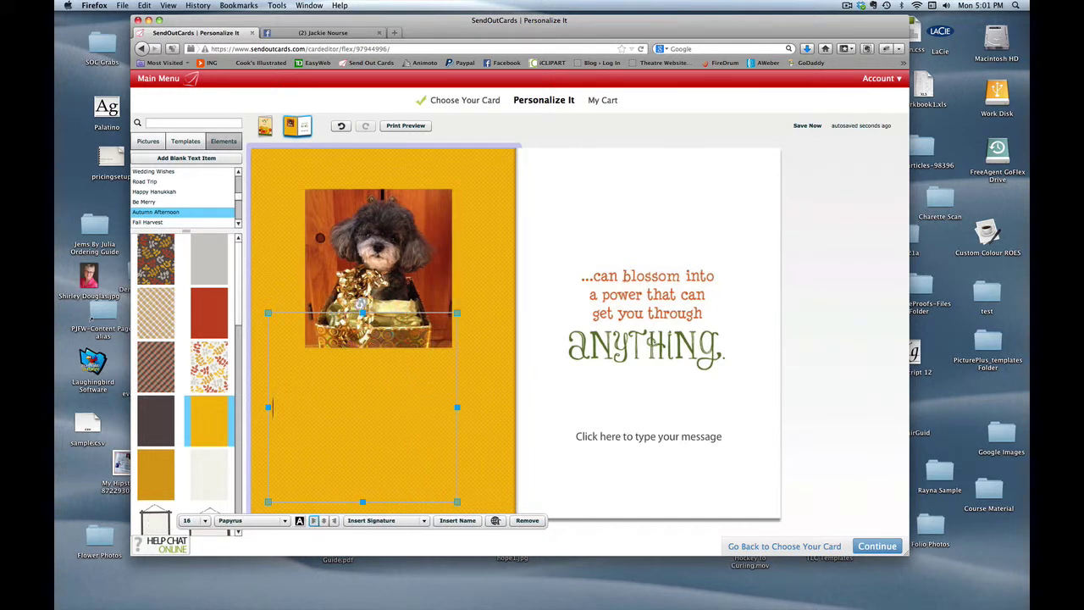
left_click_drag(363, 312, 361, 336)
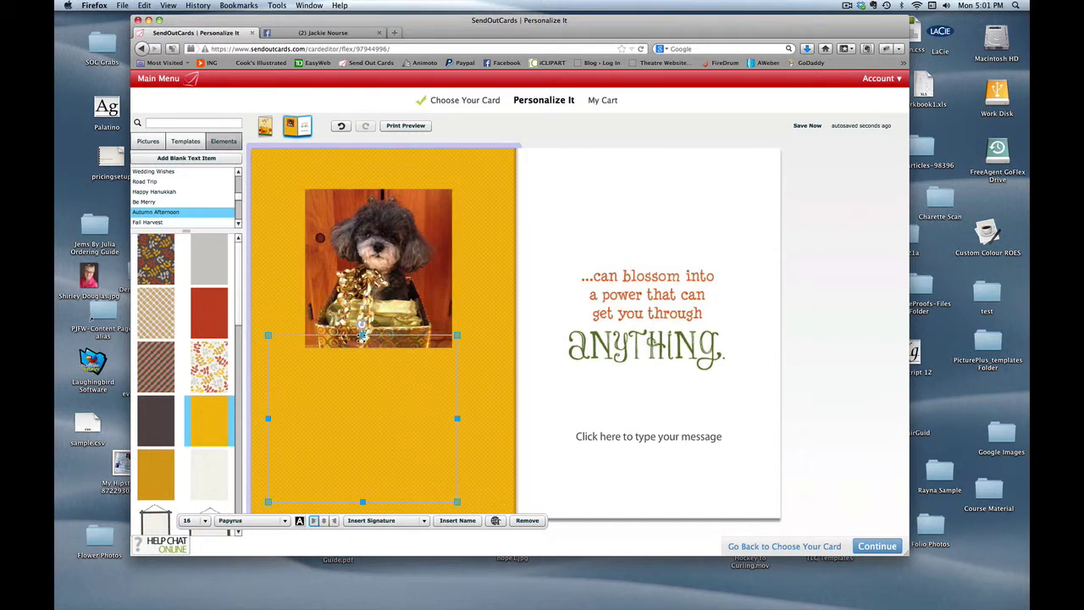
- Type the three-line message beginning 'Truer words were never spoken about your little munchkin!'
left_click(303, 386)
type("True")
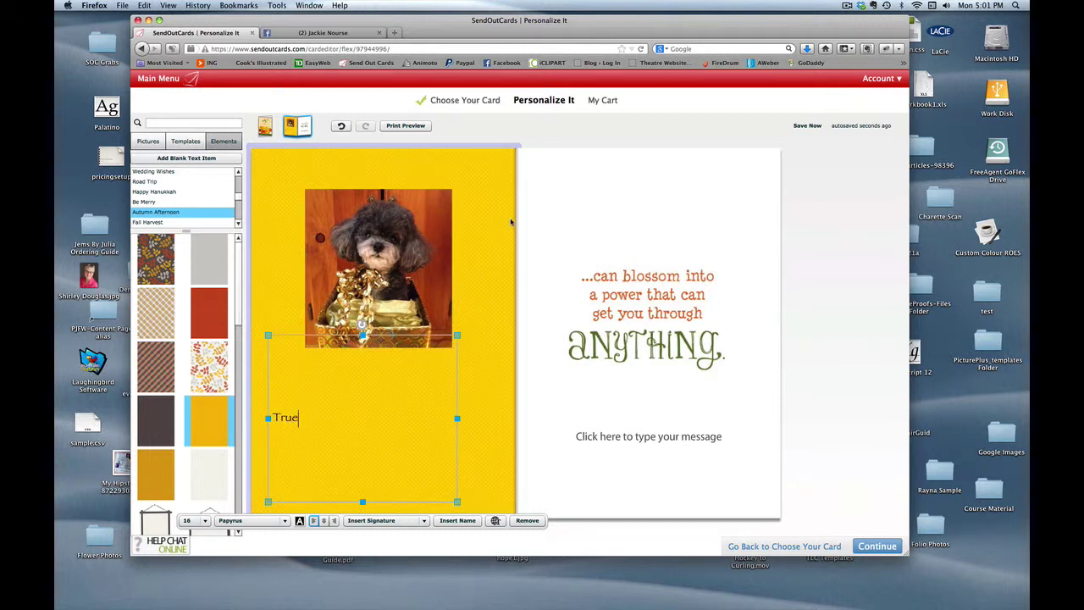
type("r words were never spoken about you")
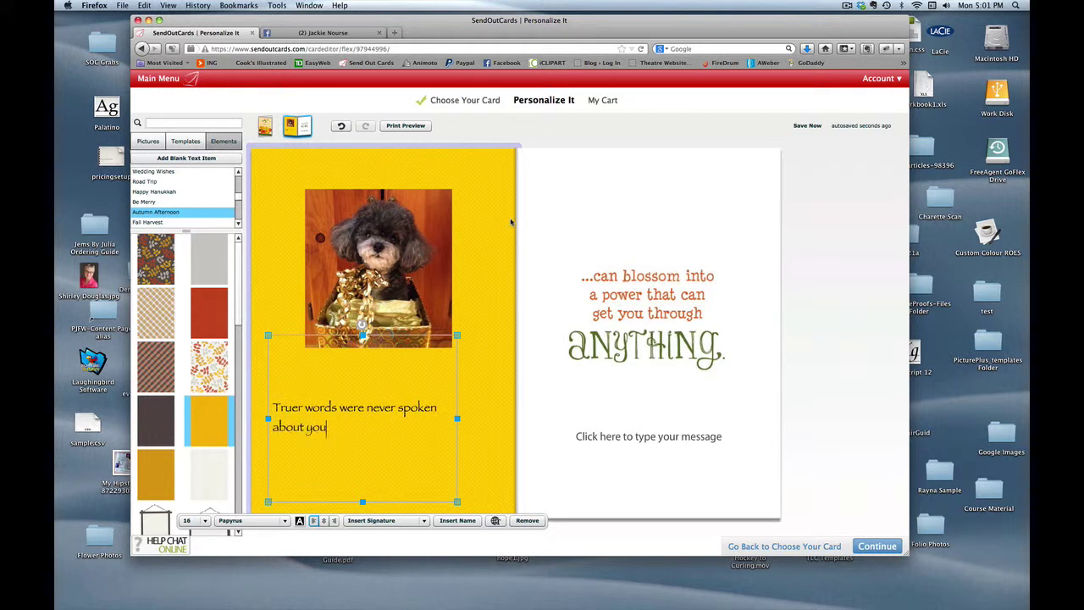
type("r little munchkin!")
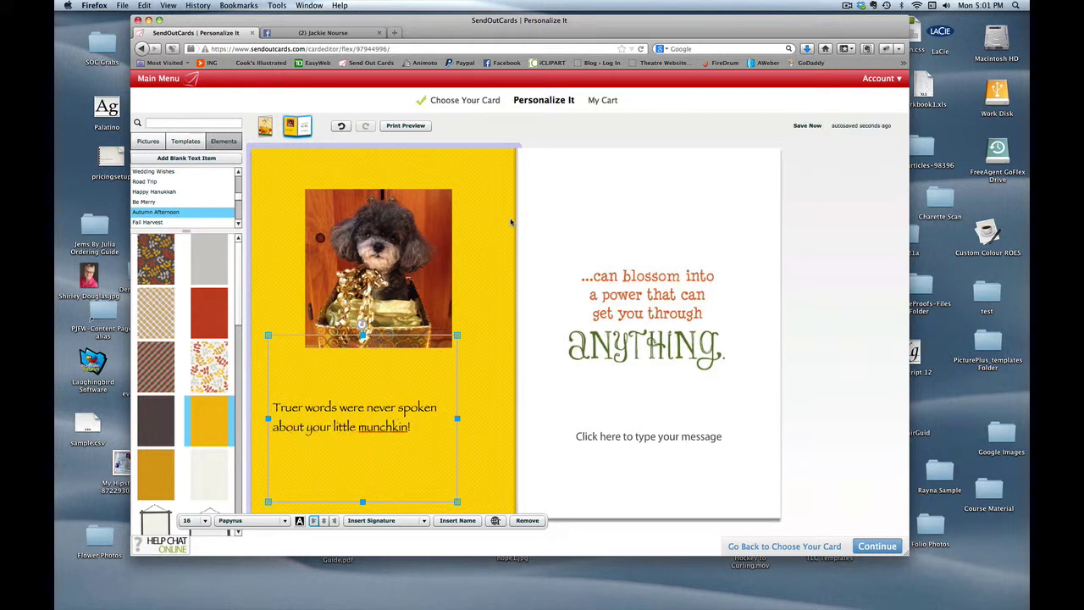
key("Return")
type("You've loved and n")
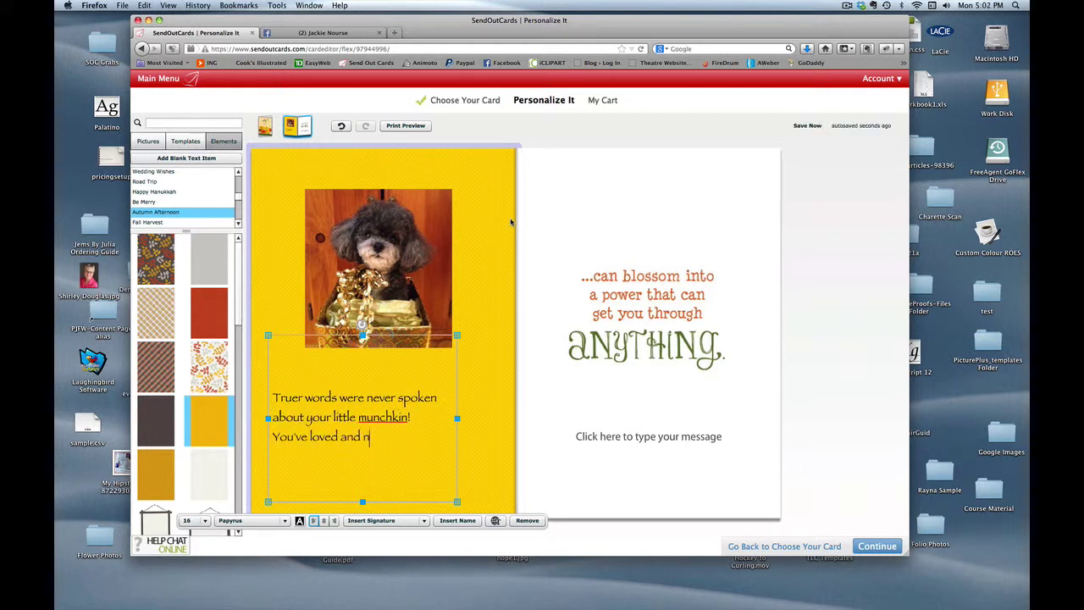
type("urtured her and now she's your")
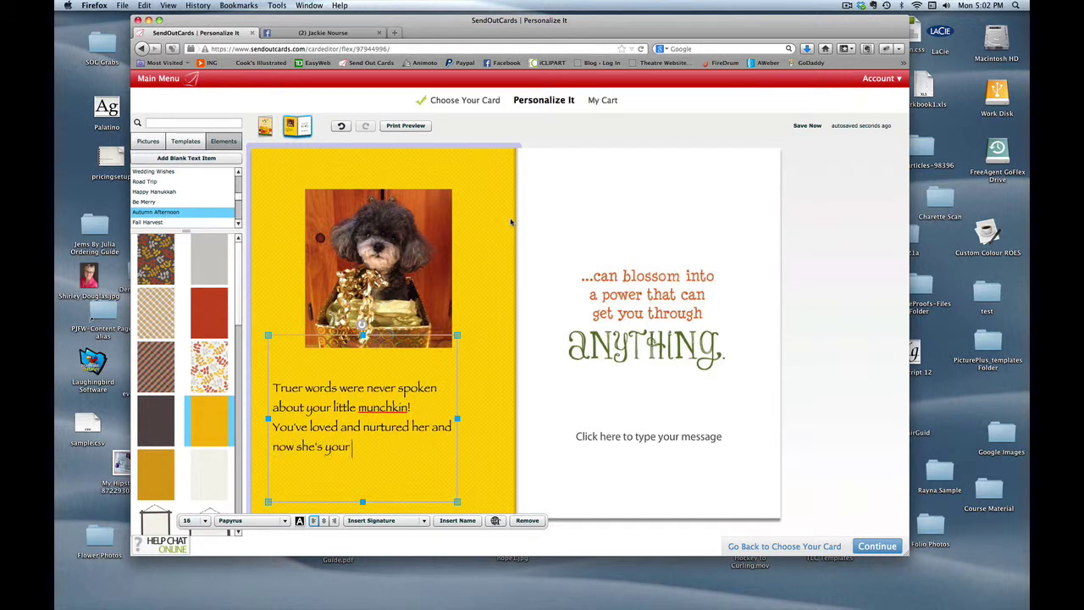
type(" petite poodle ")
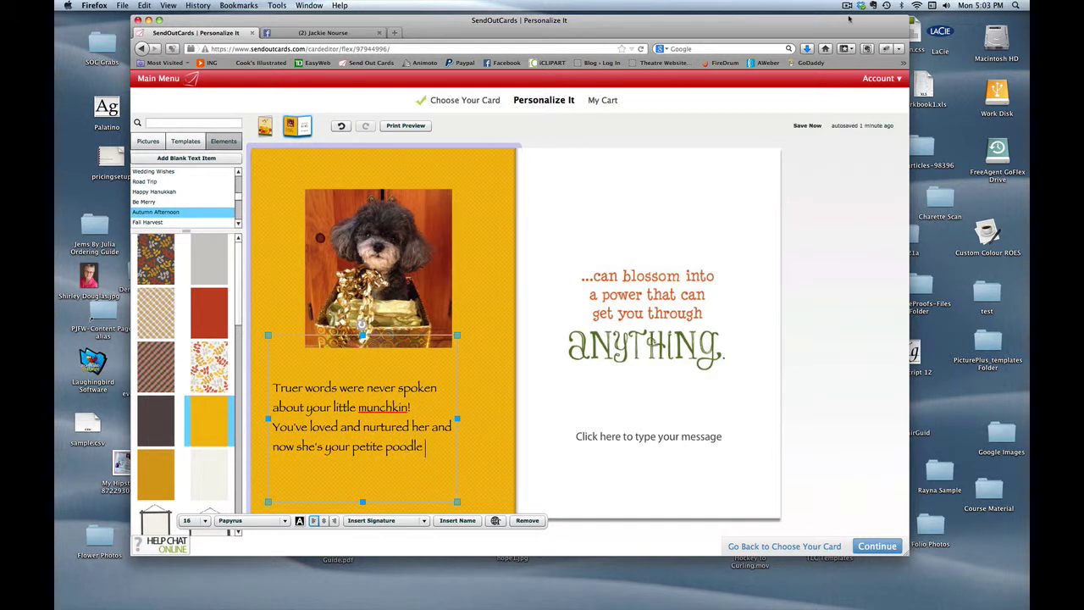
type("powerhouse.")
key("Return")
type("No doubt abo")
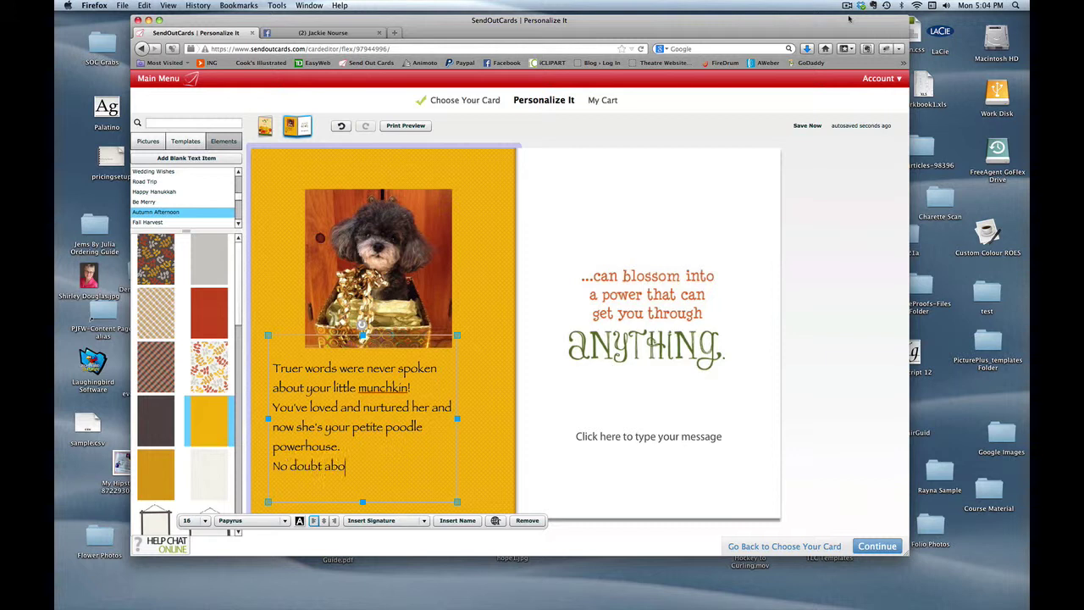
type("ut it - our dogs are good for our h")
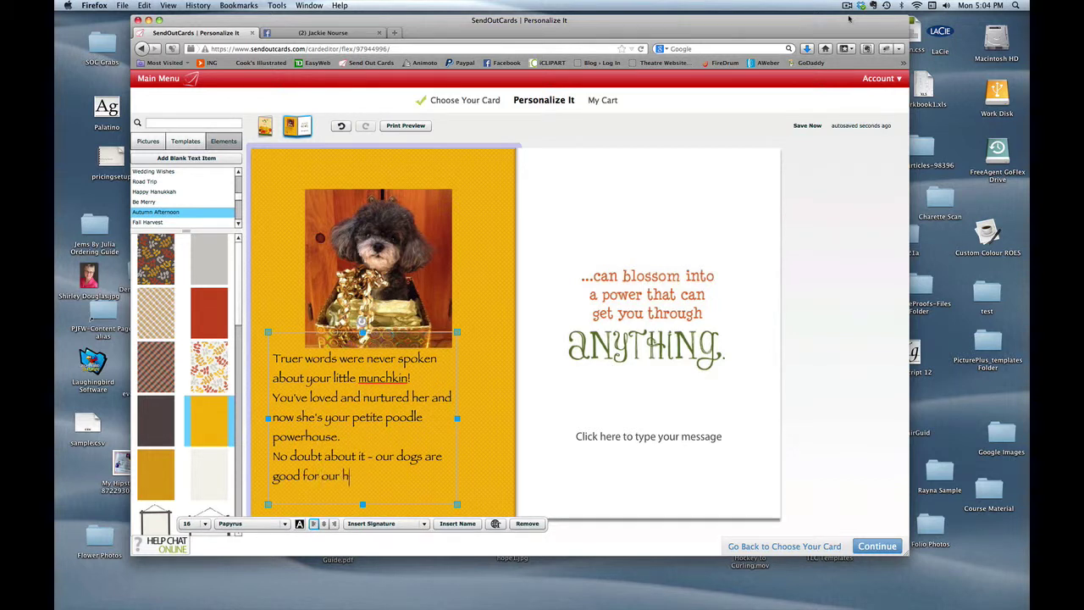
type("eaerand souls!")
key("super+shift+2")
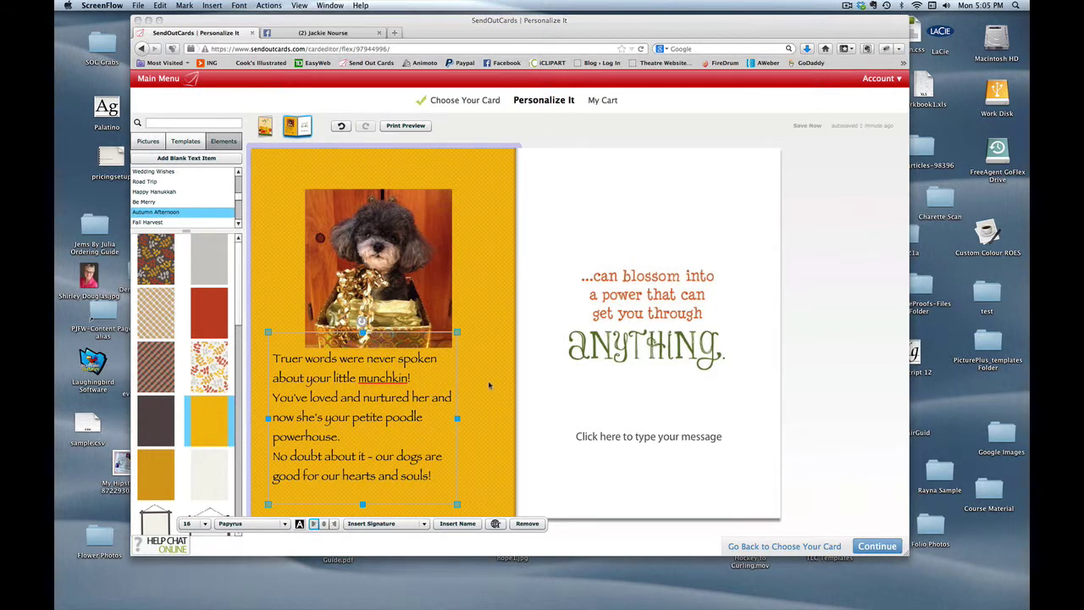
- Nudge the message box right and down, raise its top edge, and select its text
left_click(440, 348)
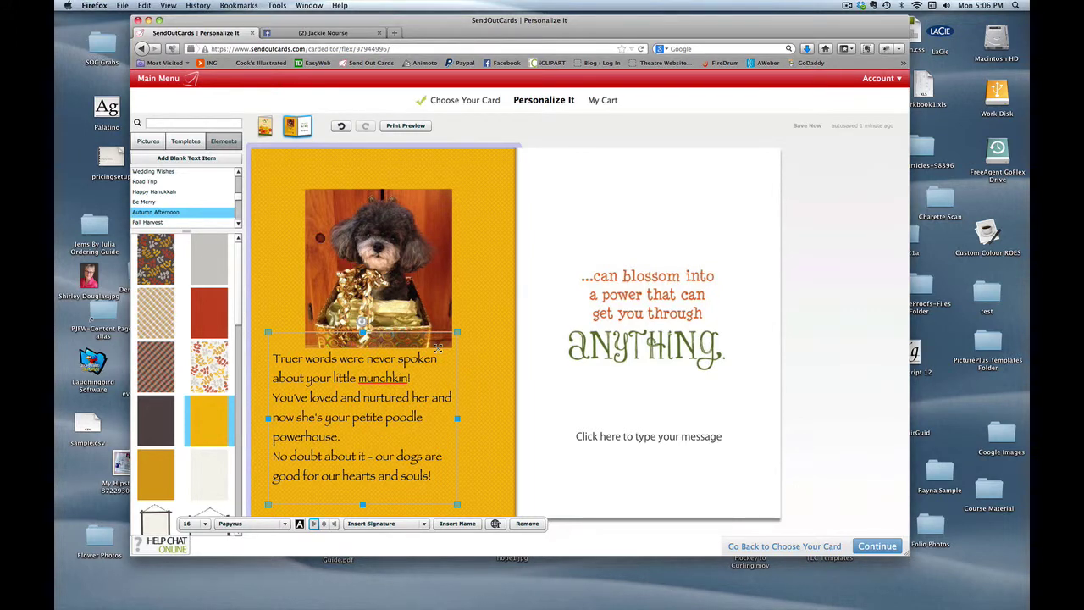
left_click_drag(439, 348, 453, 357)
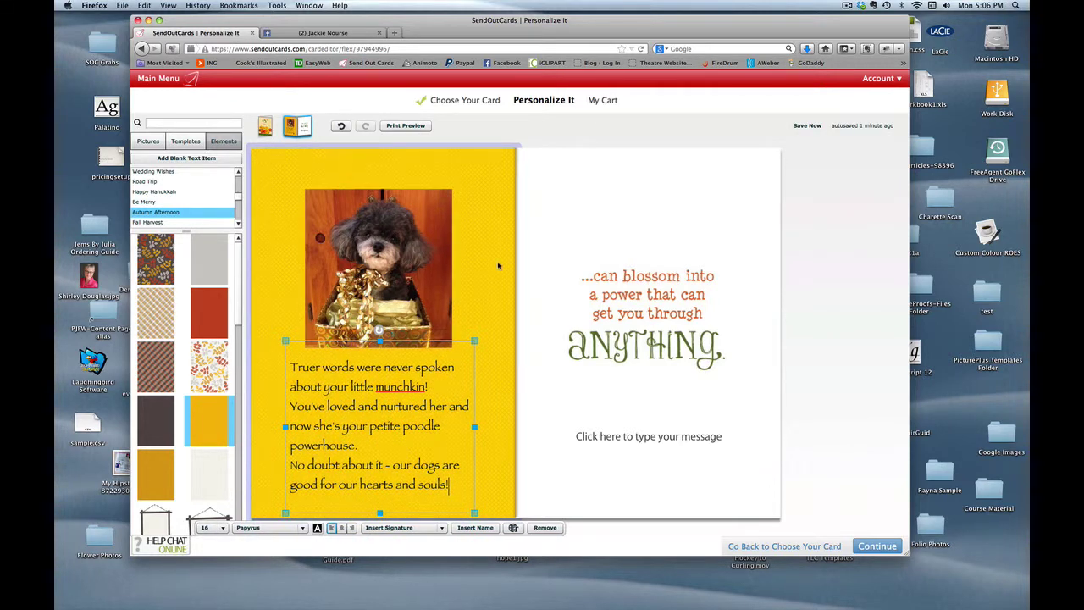
left_click(493, 265)
left_click_drag(406, 270, 402, 229)
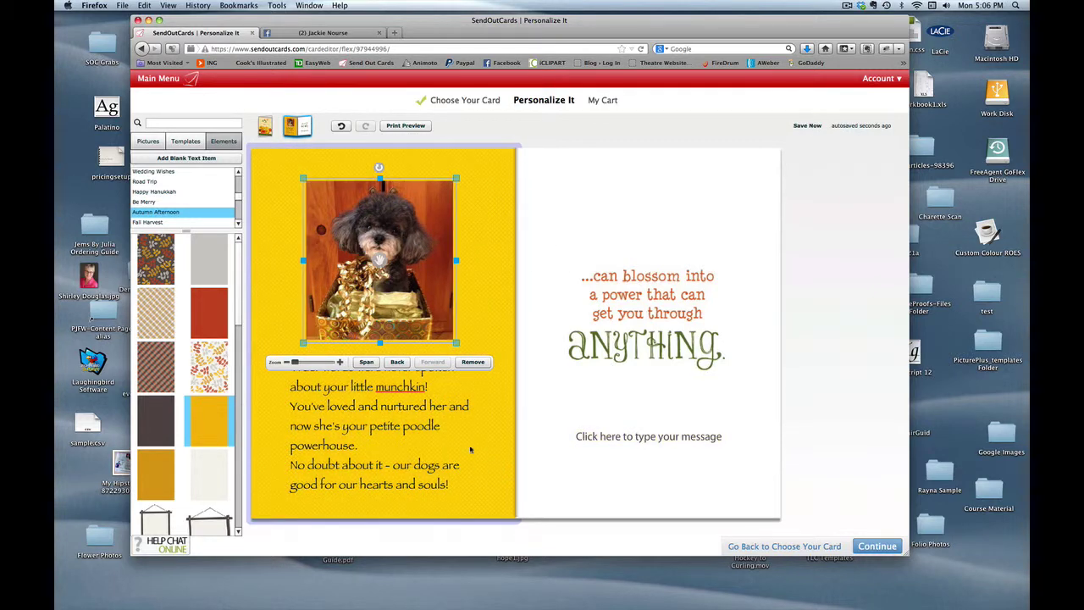
left_click_drag(291, 367, 449, 486)
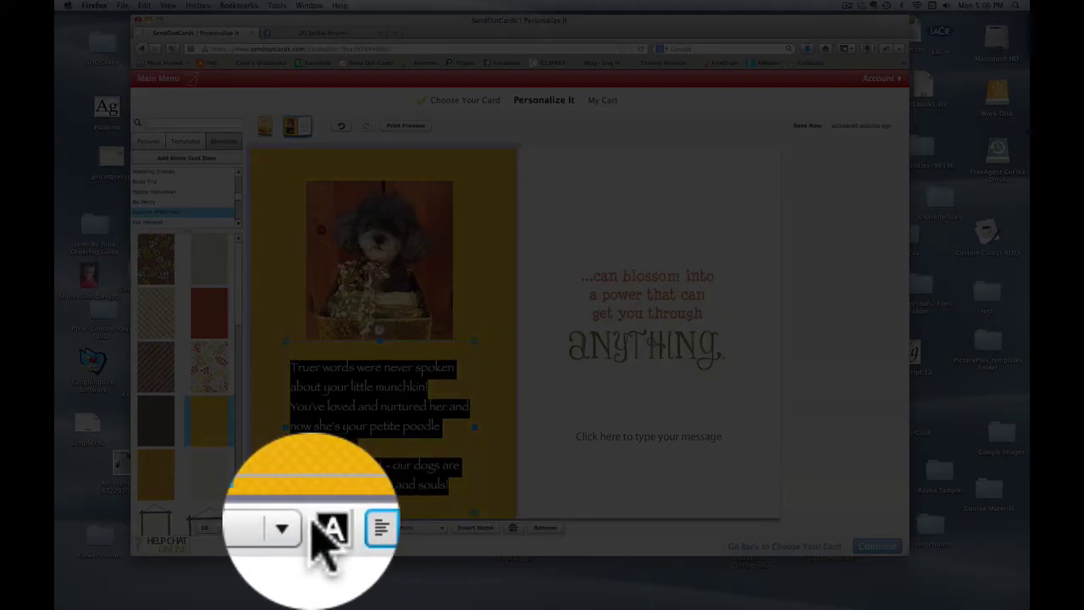
- Color the message text olive green, eyedropped from the word ANYTHING on the inside verse
left_click(317, 528)
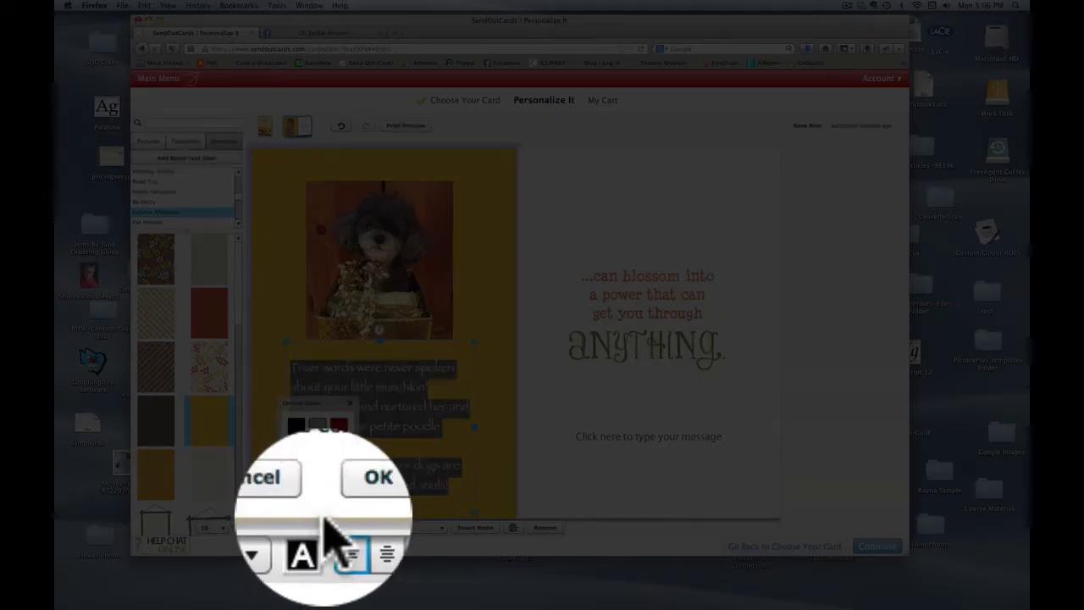
left_click(333, 498)
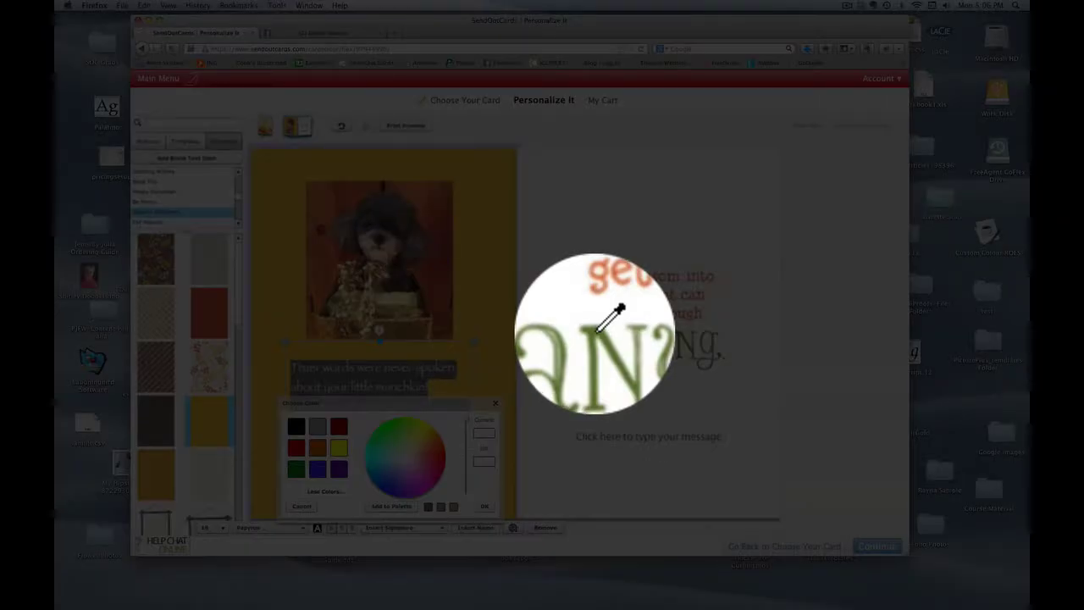
left_click(599, 332)
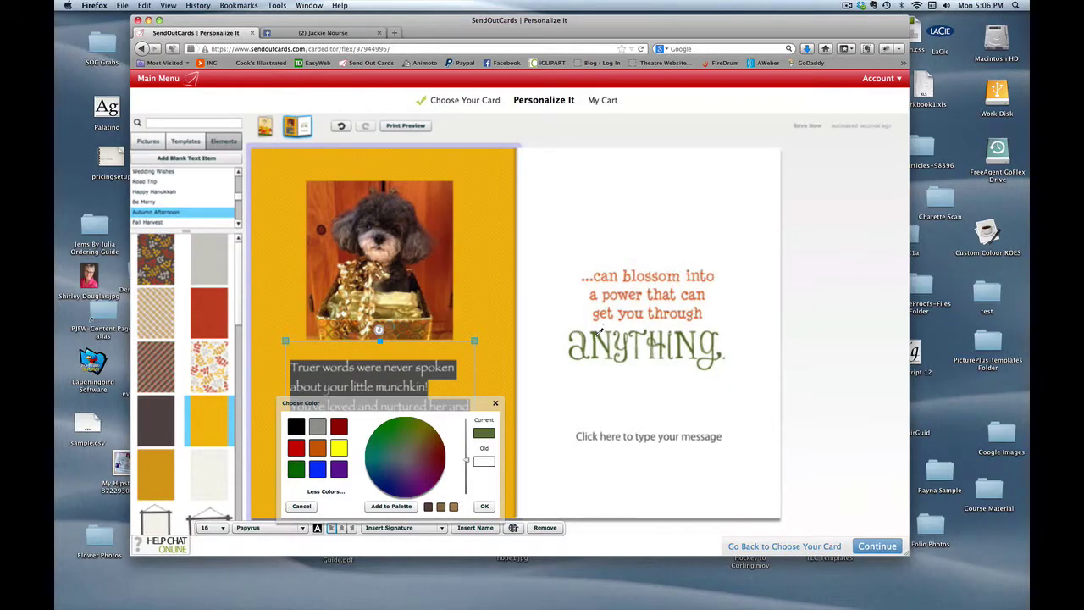
left_click(484, 507)
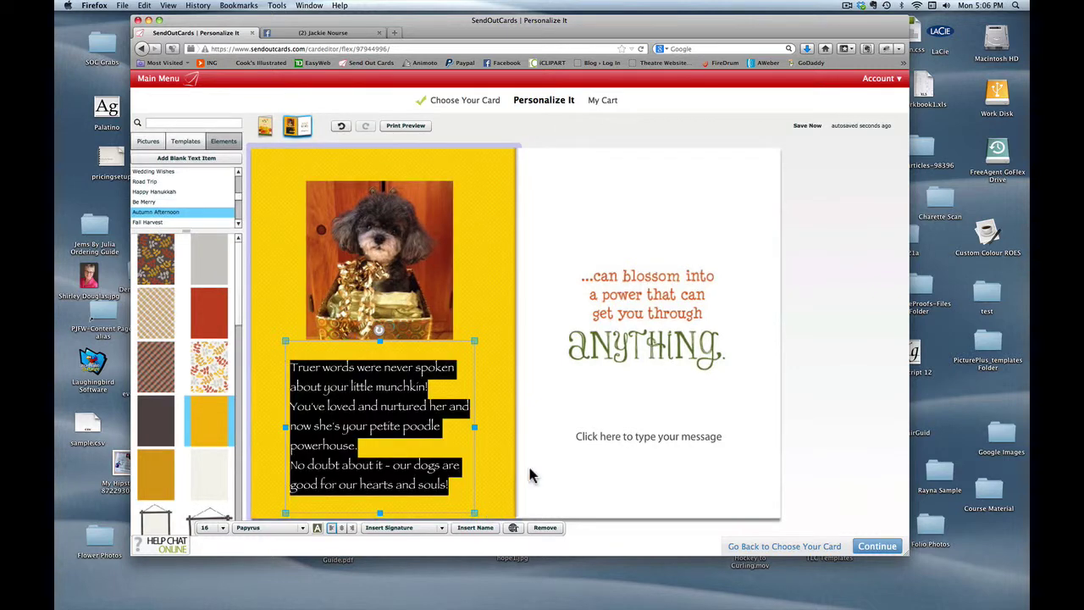
left_click(540, 332)
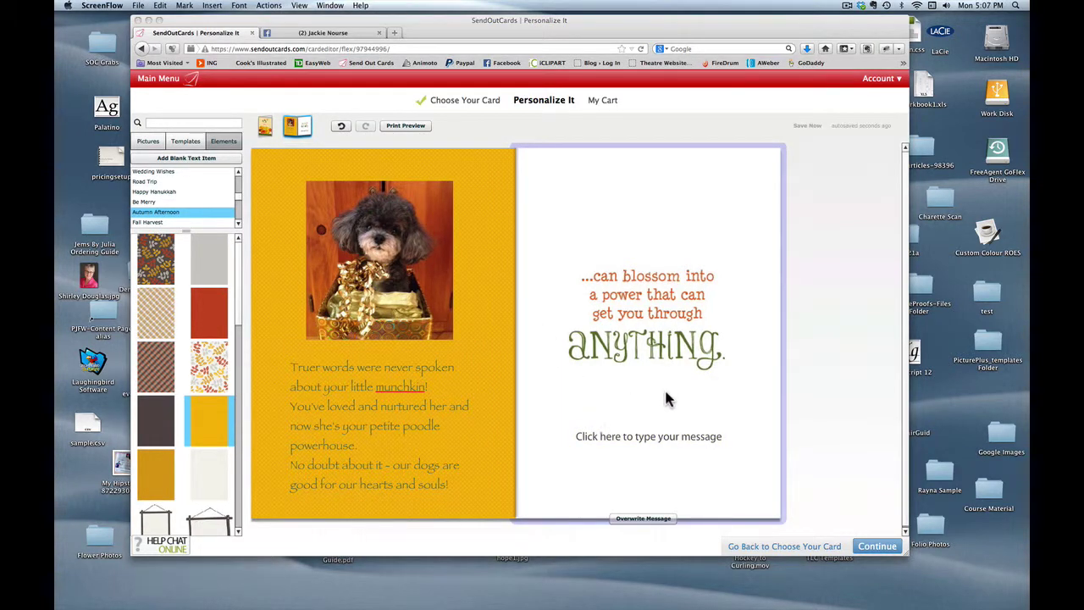
- Make 'Love' 22-point, centred, in Envelope Hand font, with its text box shortened from the top
left_click(657, 436)
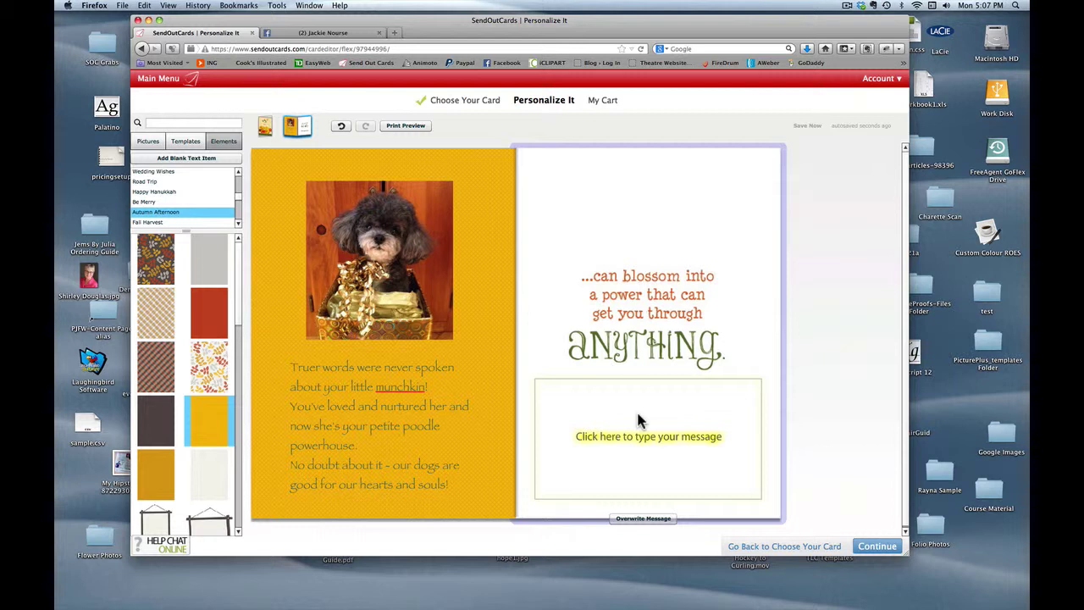
left_click(649, 442)
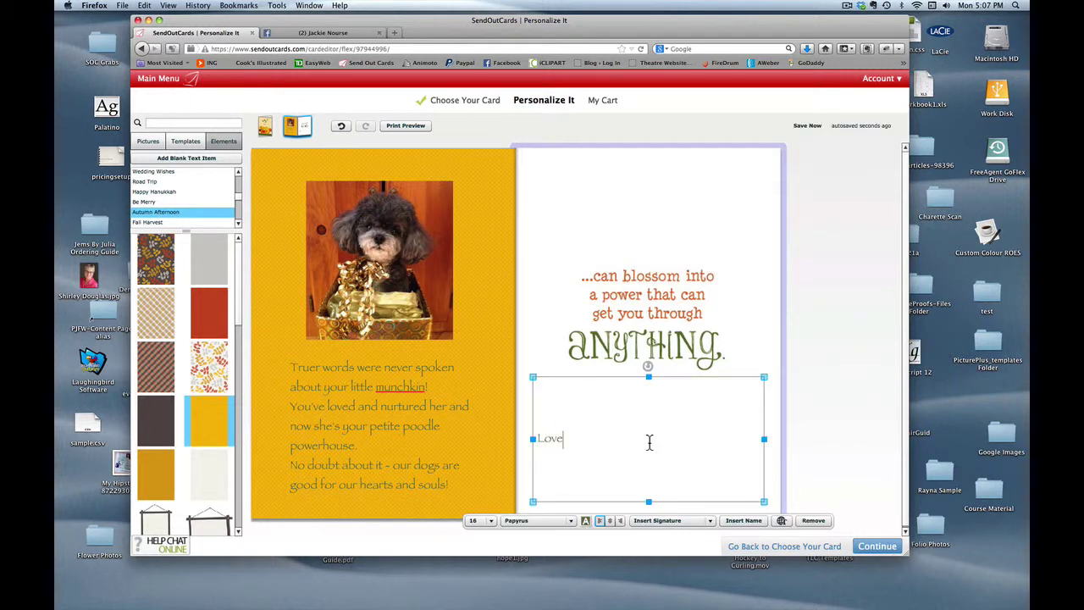
left_click_drag(578, 443, 537, 438)
left_click(492, 521)
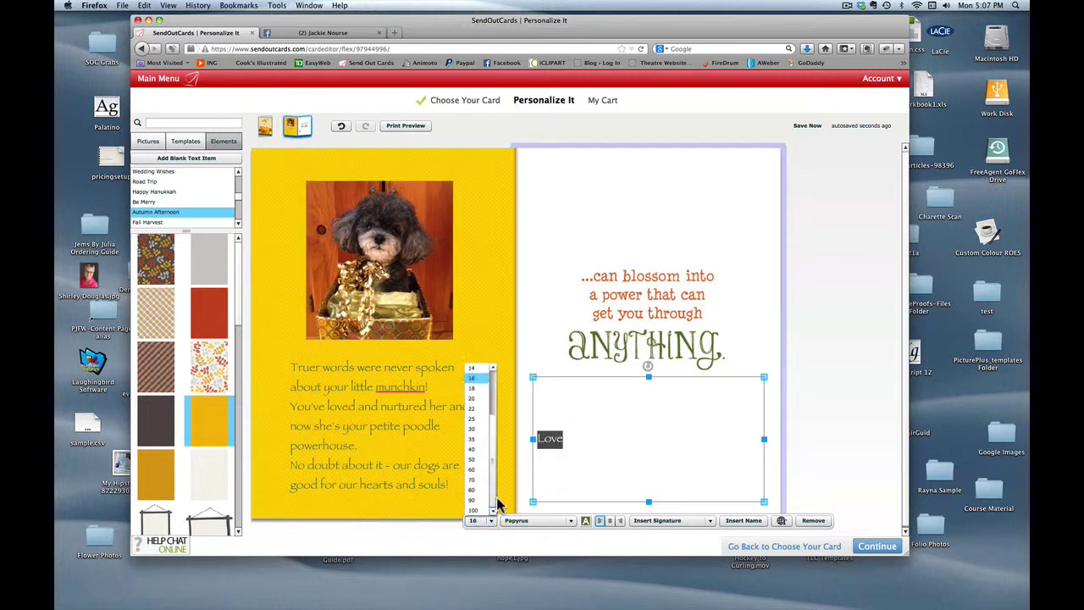
left_click(470, 408)
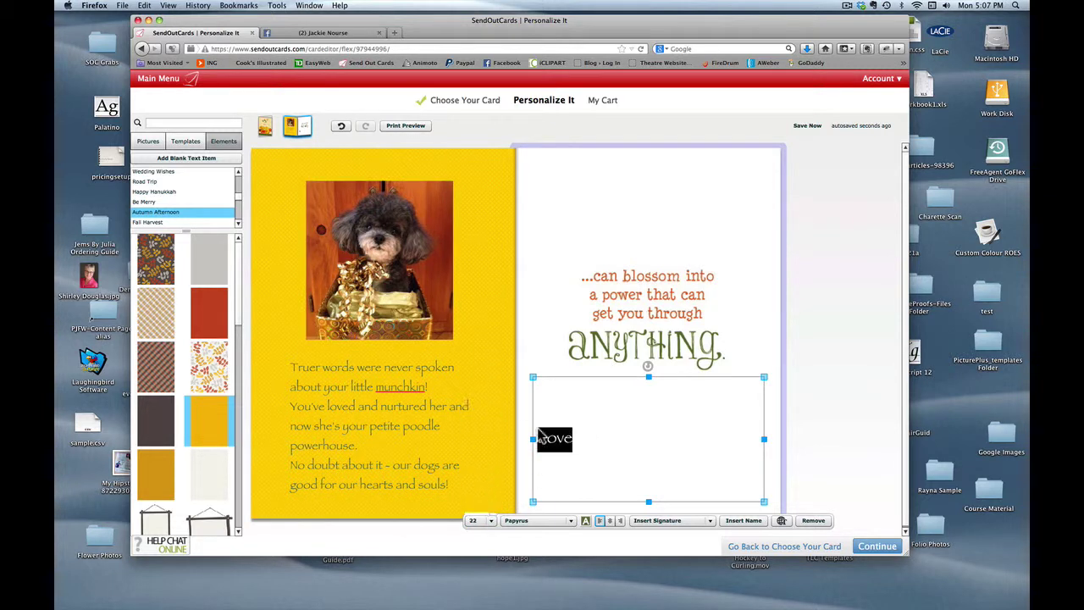
left_click(610, 520)
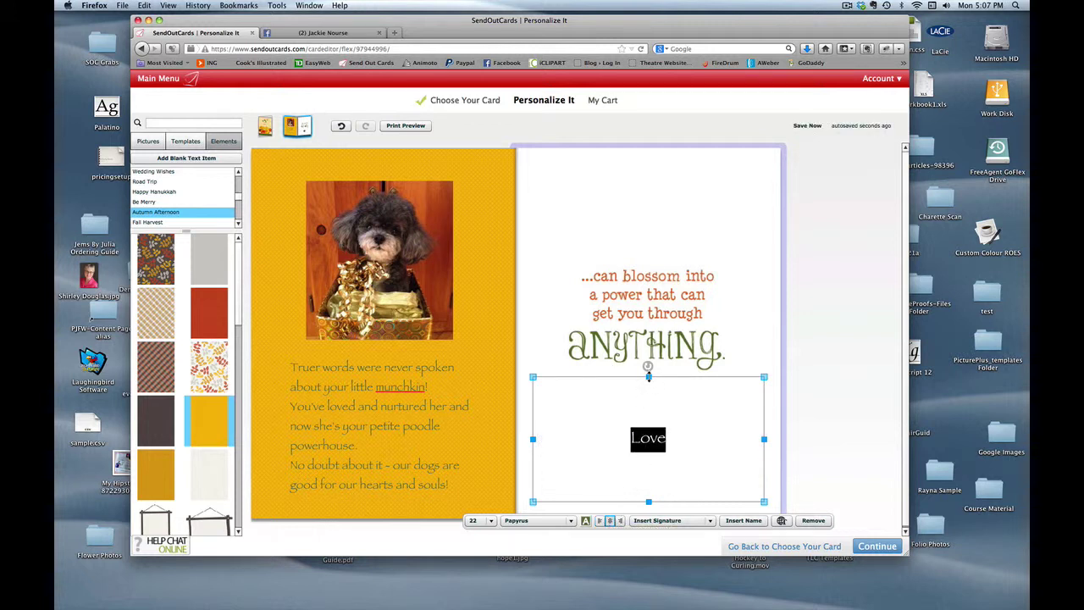
mouse_move(648, 377)
left_mouse_down()
mouse_move(646, 415)
mouse_move(638, 358)
left_mouse_up()
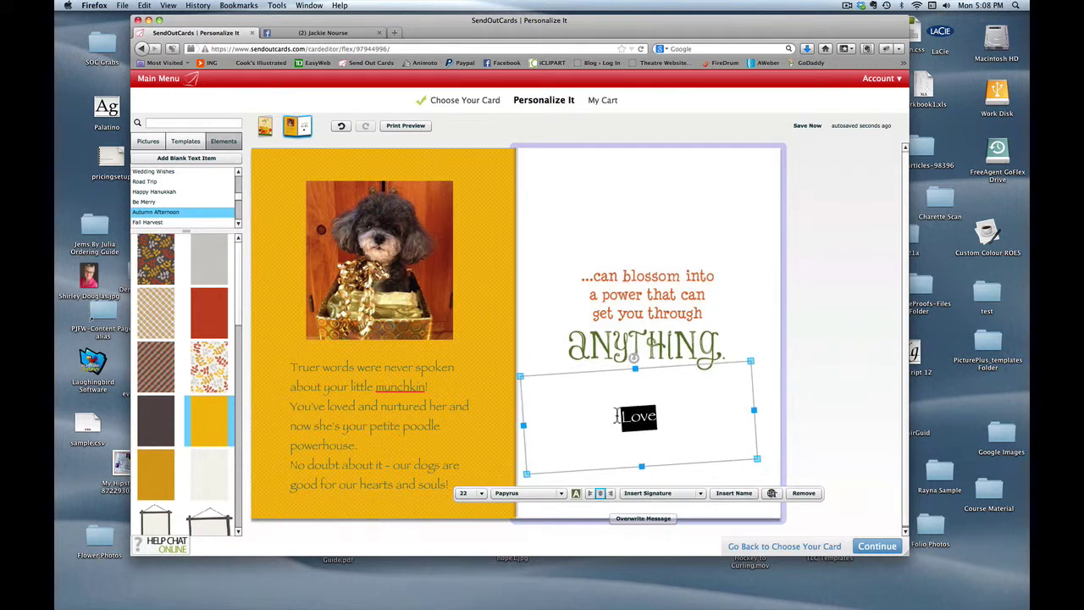
left_click(563, 500)
scroll(564, 382, "up", 5)
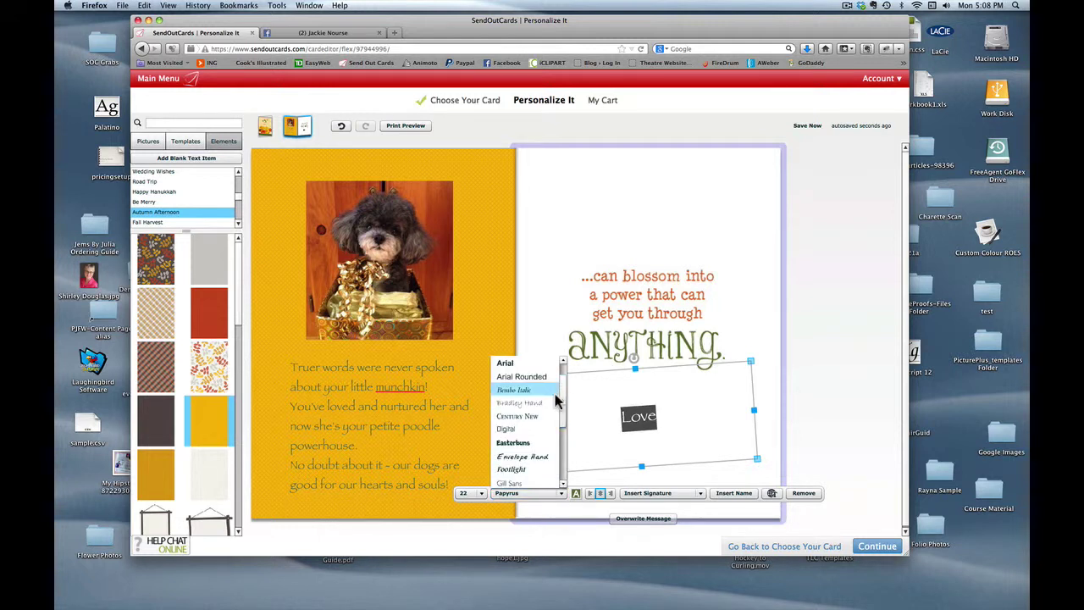
left_click(533, 458)
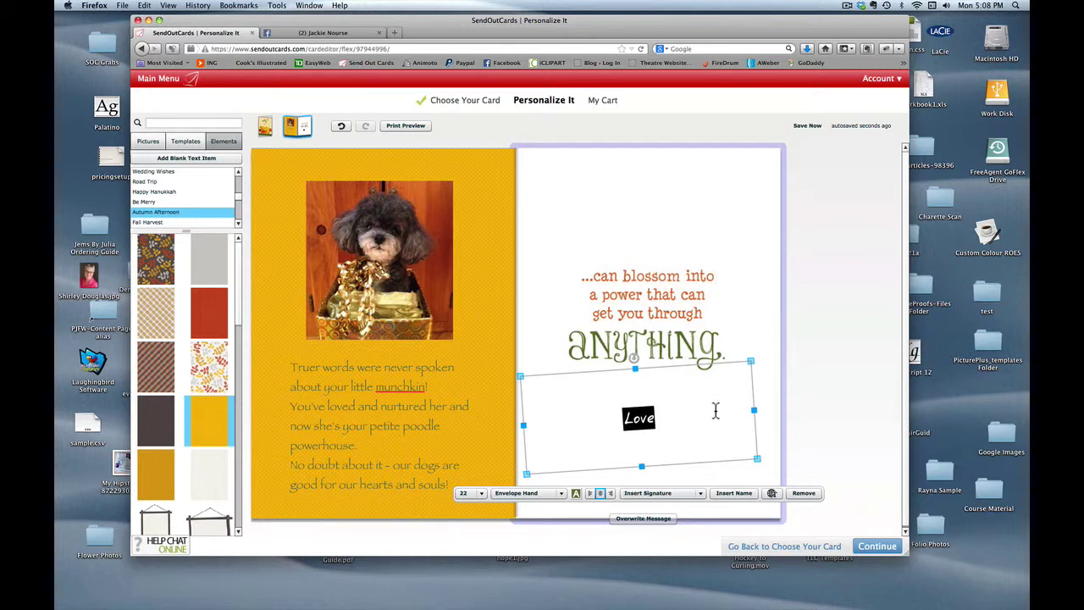
left_click(842, 394)
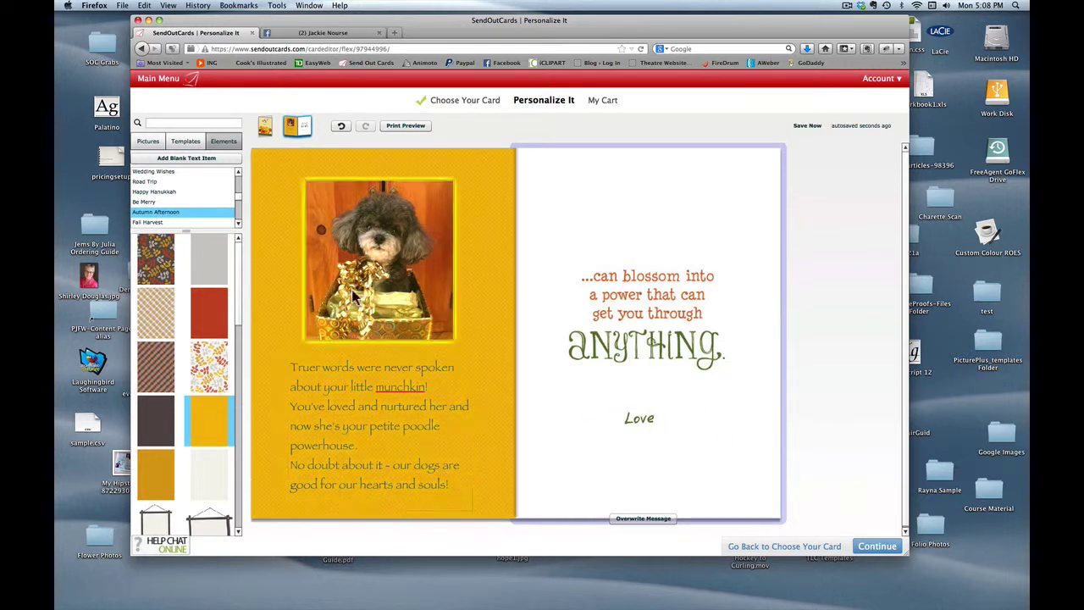
- Add a blank text item holding the saved handwritten signature and move it below Love
left_click(228, 159)
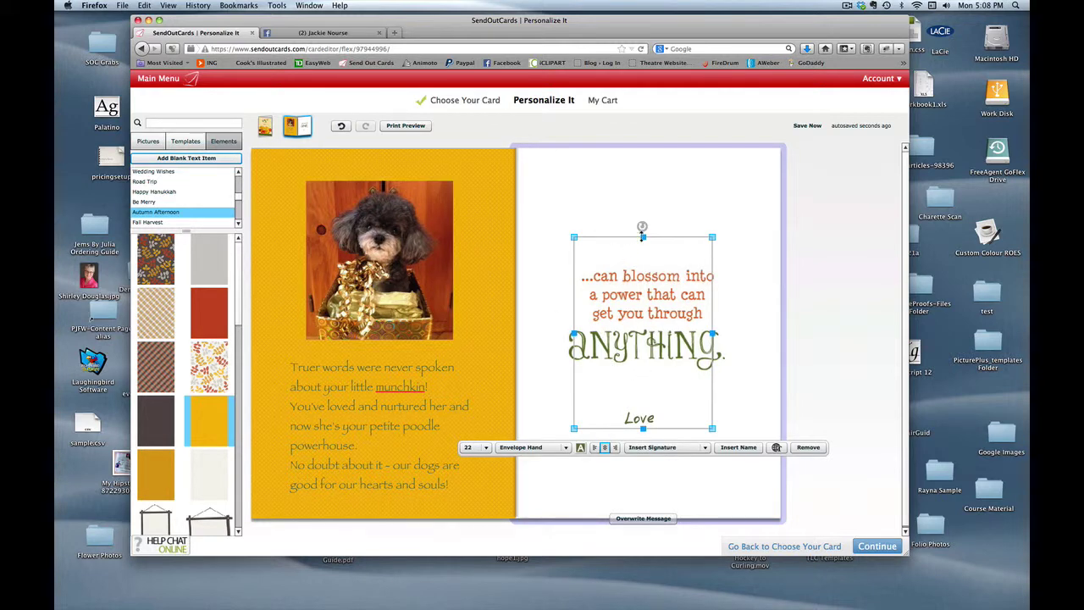
left_click_drag(643, 237, 662, 373)
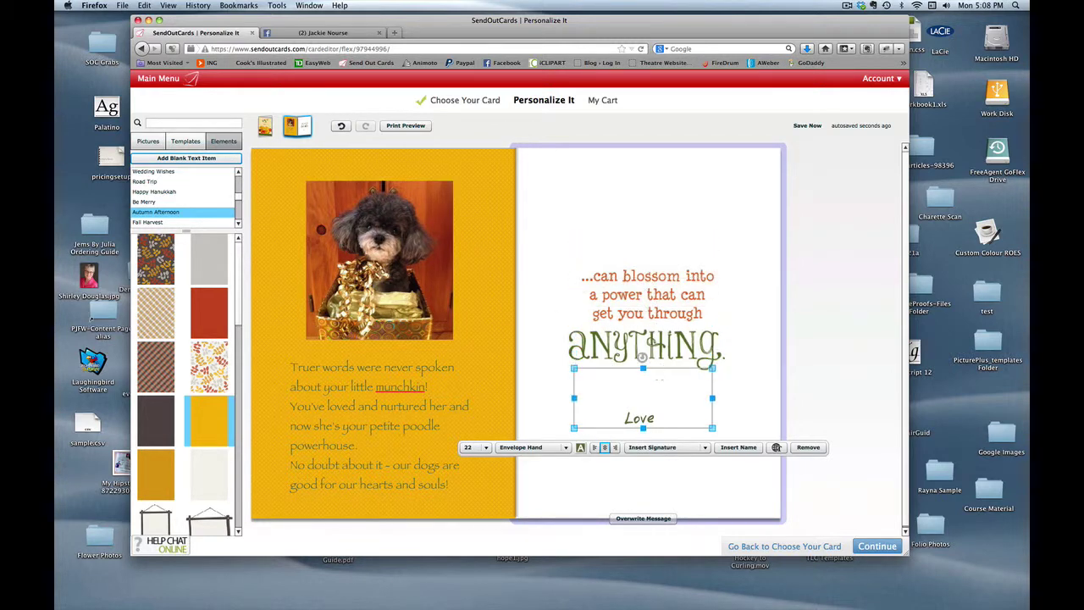
left_click(680, 449)
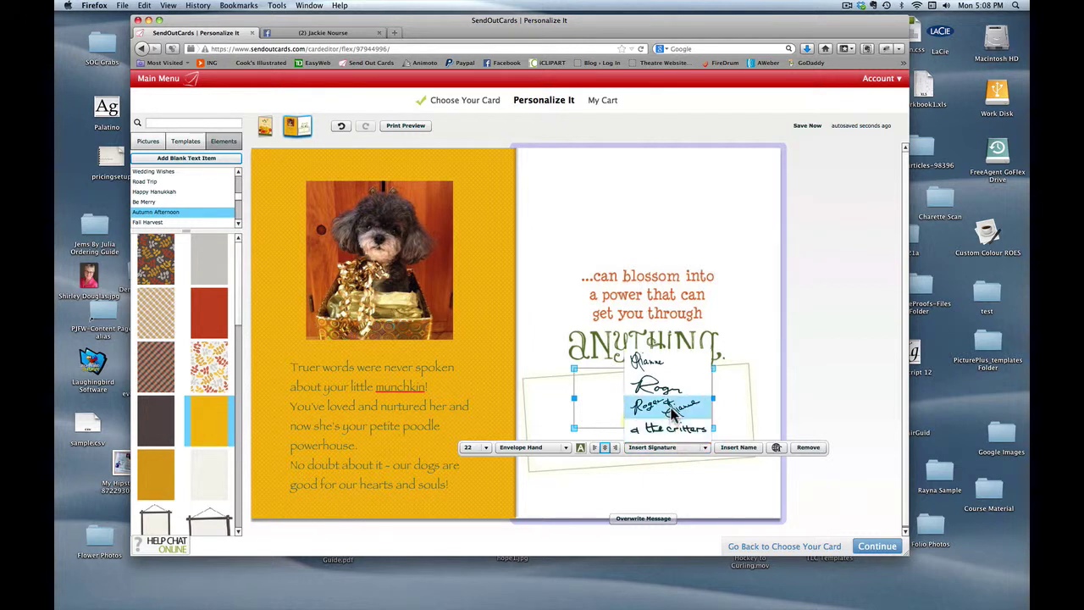
left_click(672, 412)
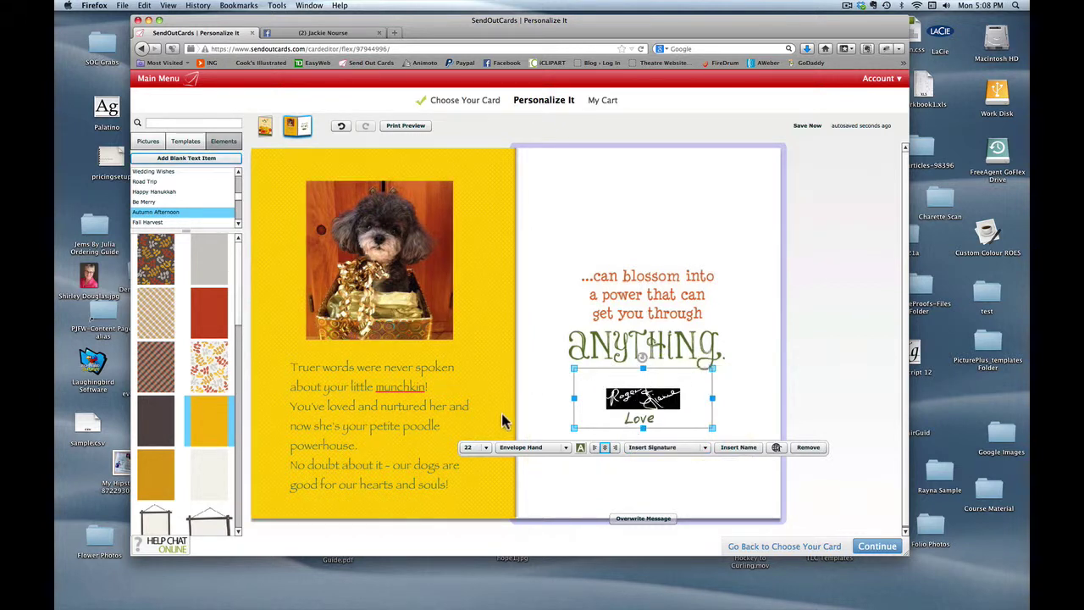
mouse_move(644, 372)
left_mouse_down()
mouse_move(654, 421)
mouse_move(651, 411)
mouse_move(683, 423)
left_mouse_up()
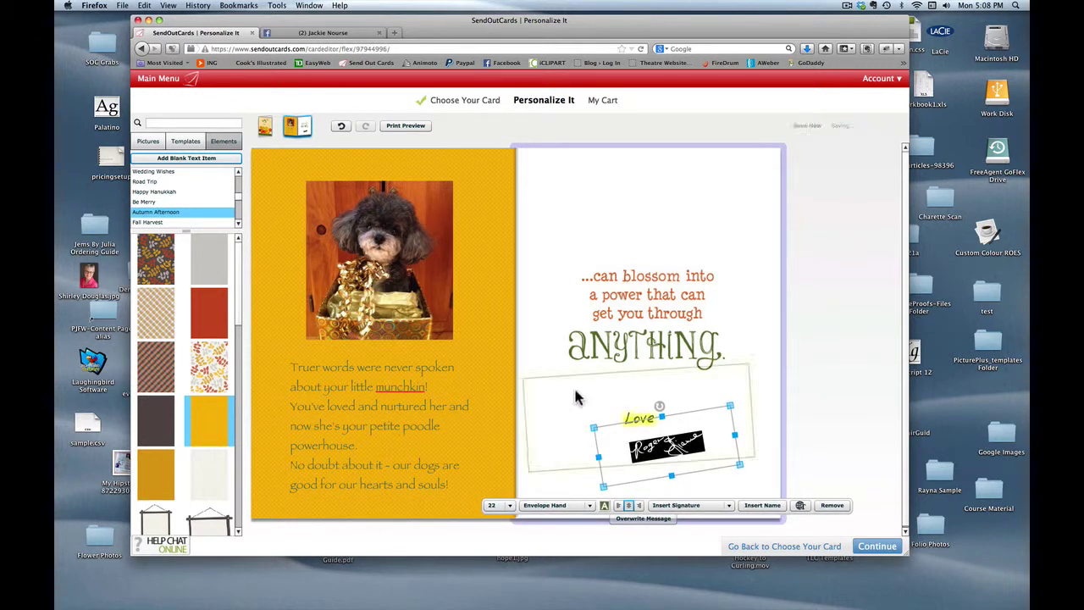
left_click(629, 216)
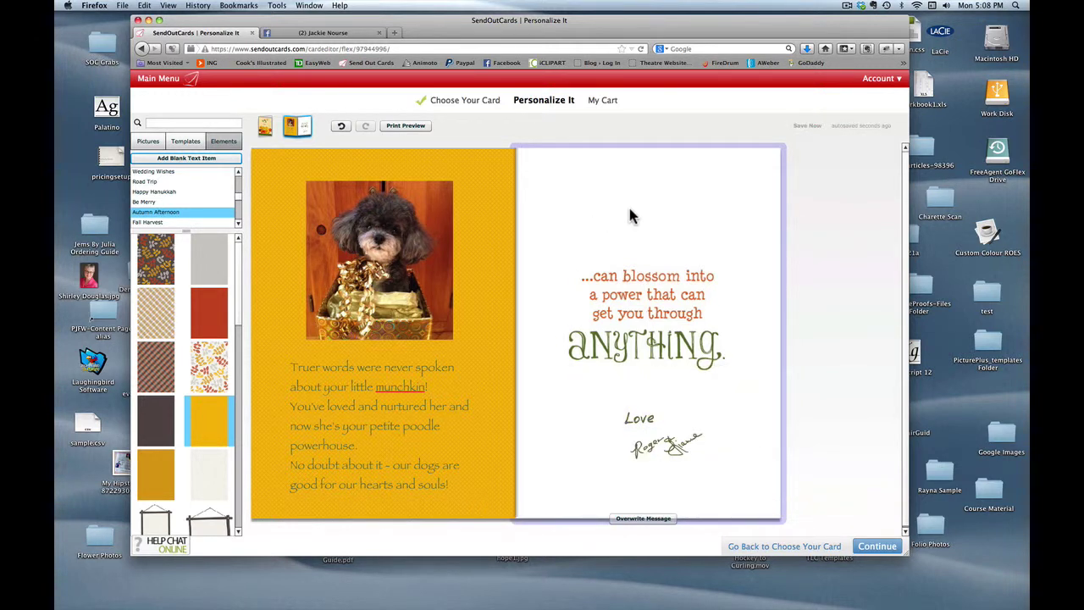
- Add a comma after 'Love' and enlarge the signature to size 30, nudging it slightly right
left_click(707, 441)
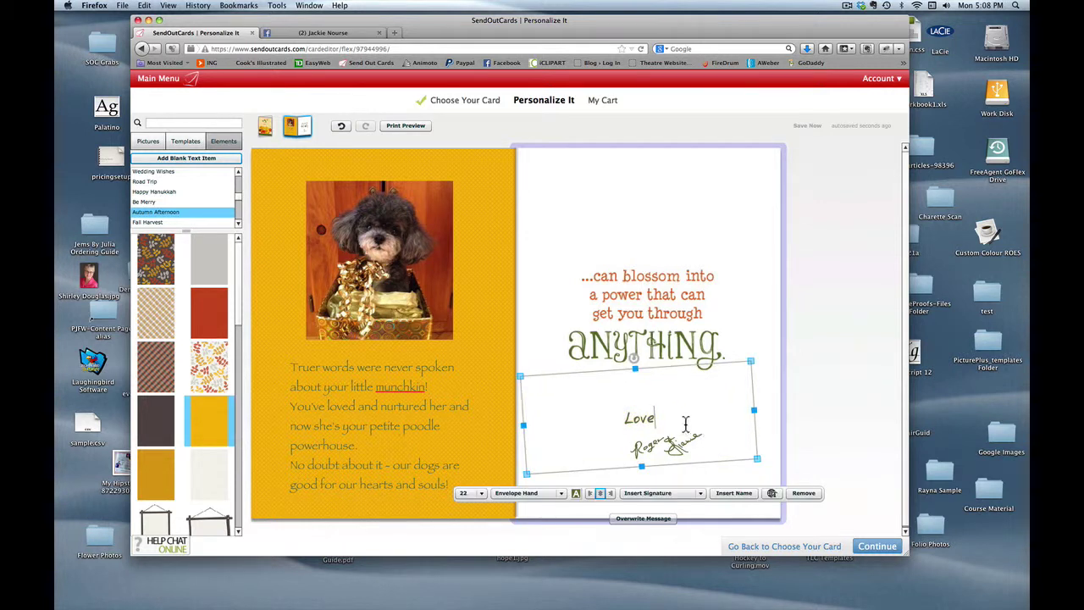
left_click(668, 426)
type(",")
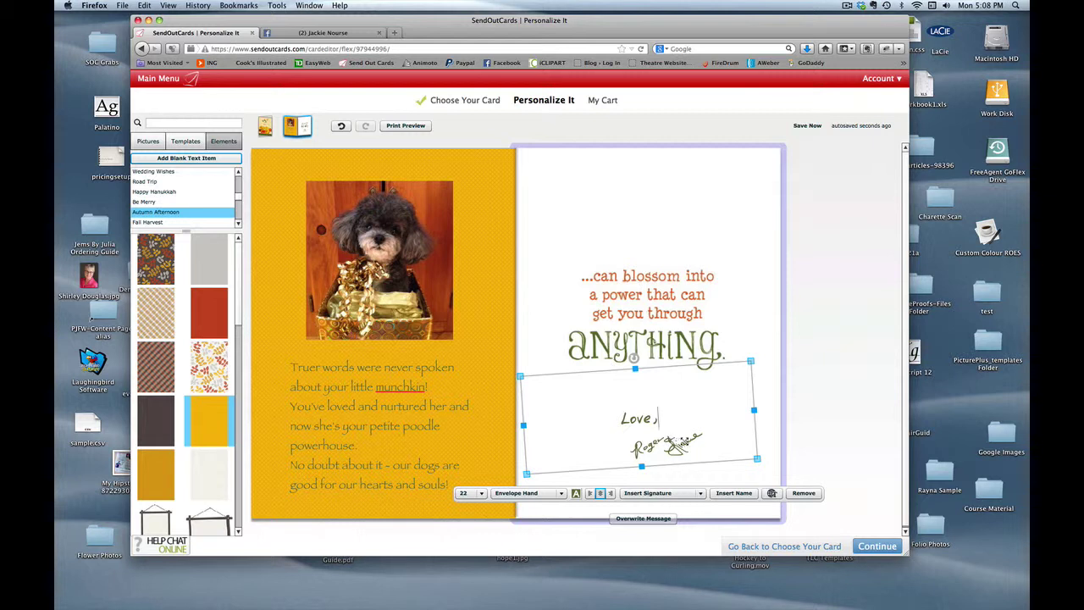
left_click(777, 430)
left_click(691, 444)
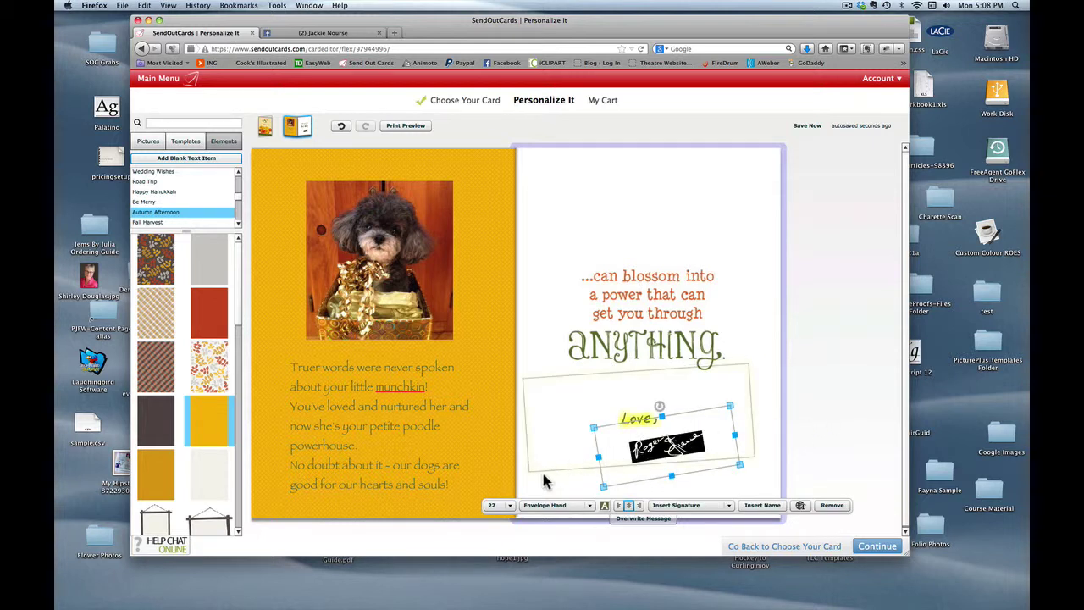
left_click(511, 506)
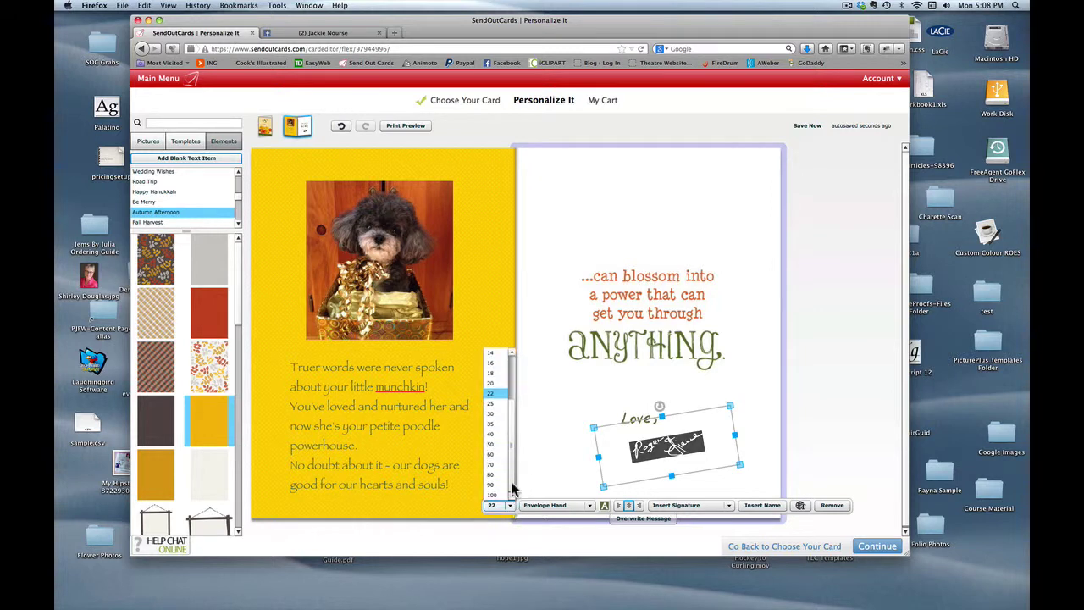
left_click(499, 413)
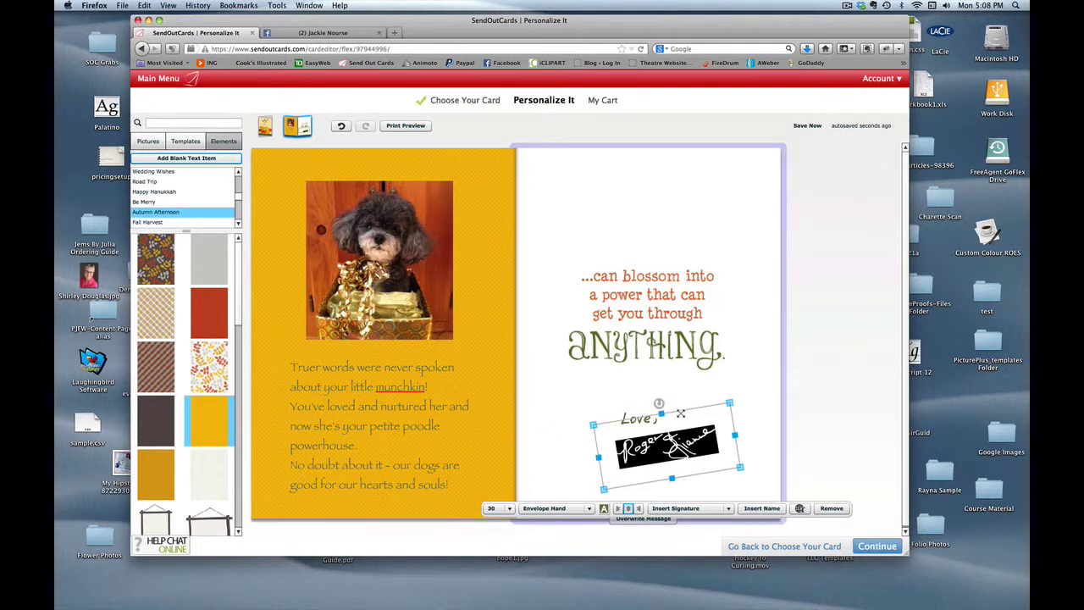
left_click_drag(680, 412, 691, 410)
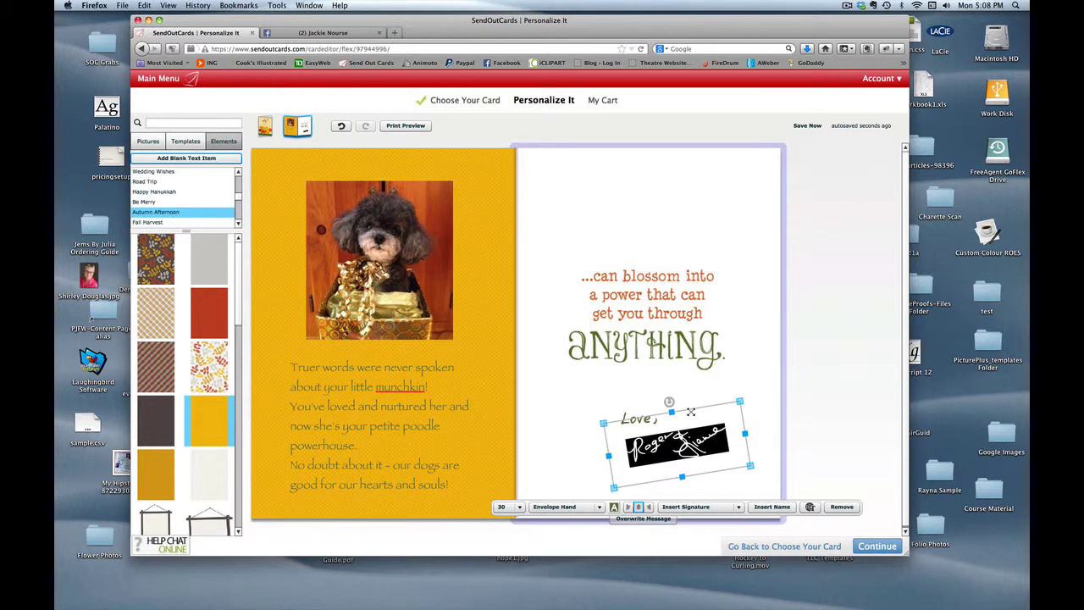
left_click(839, 391)
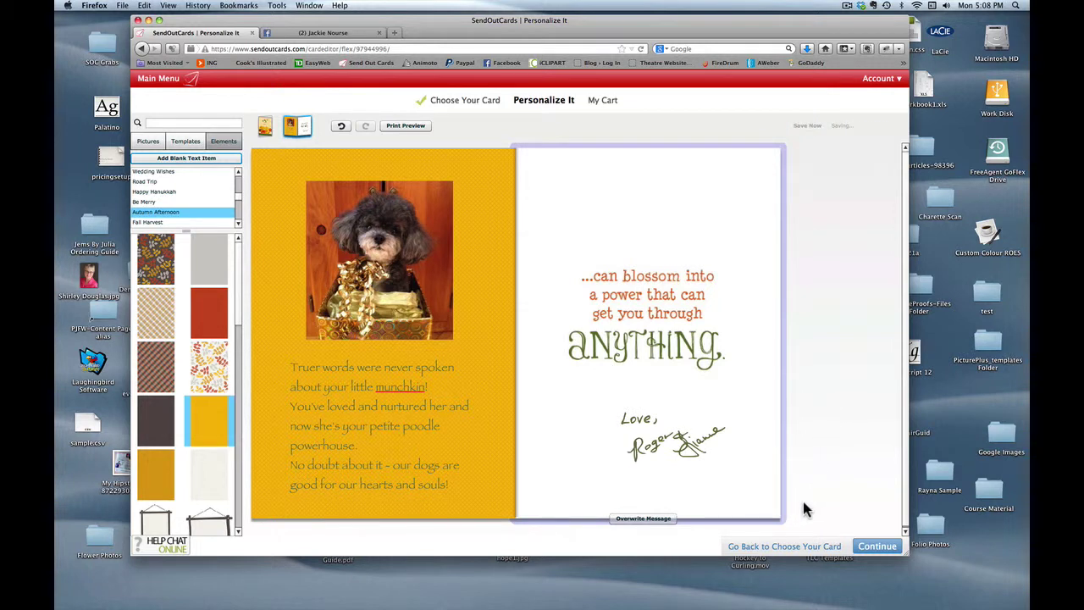
- Check out with the default return address and a saved contact as recipient, then send the card for 3 points
left_click(878, 546)
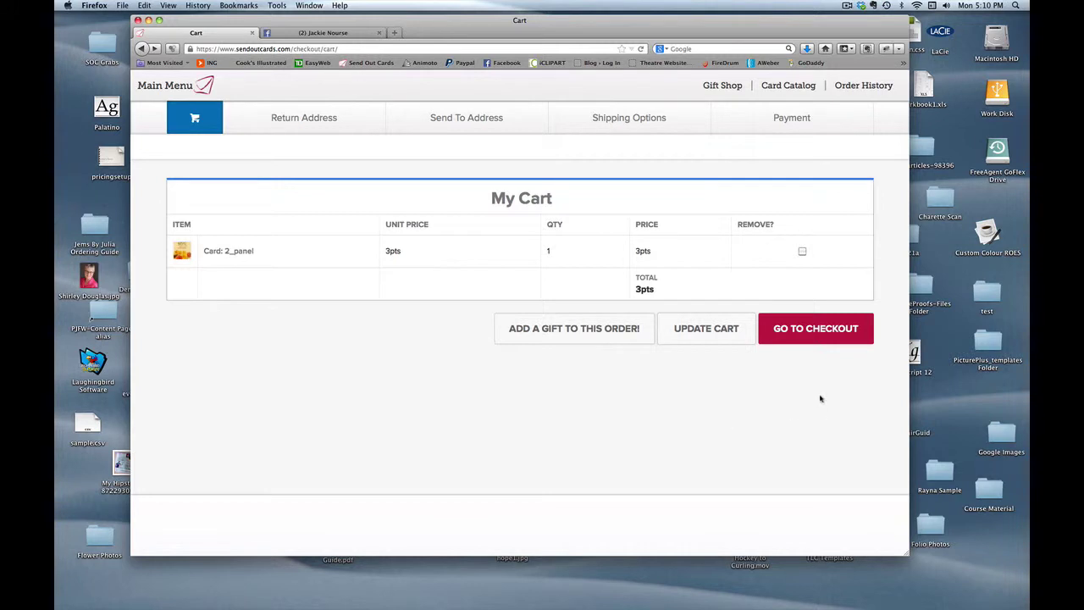
left_click(809, 339)
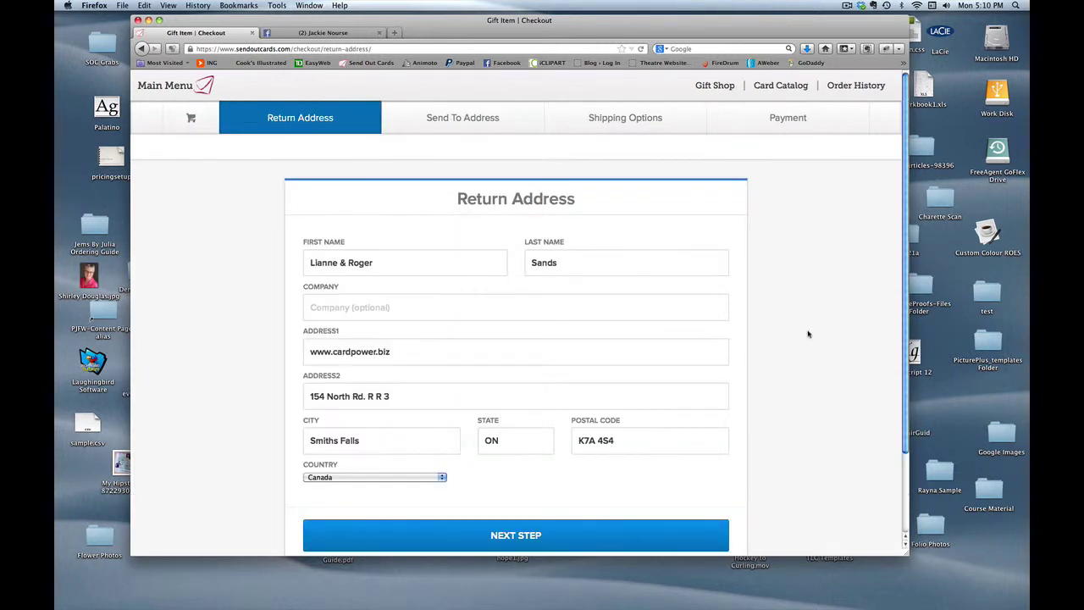
left_click(624, 543)
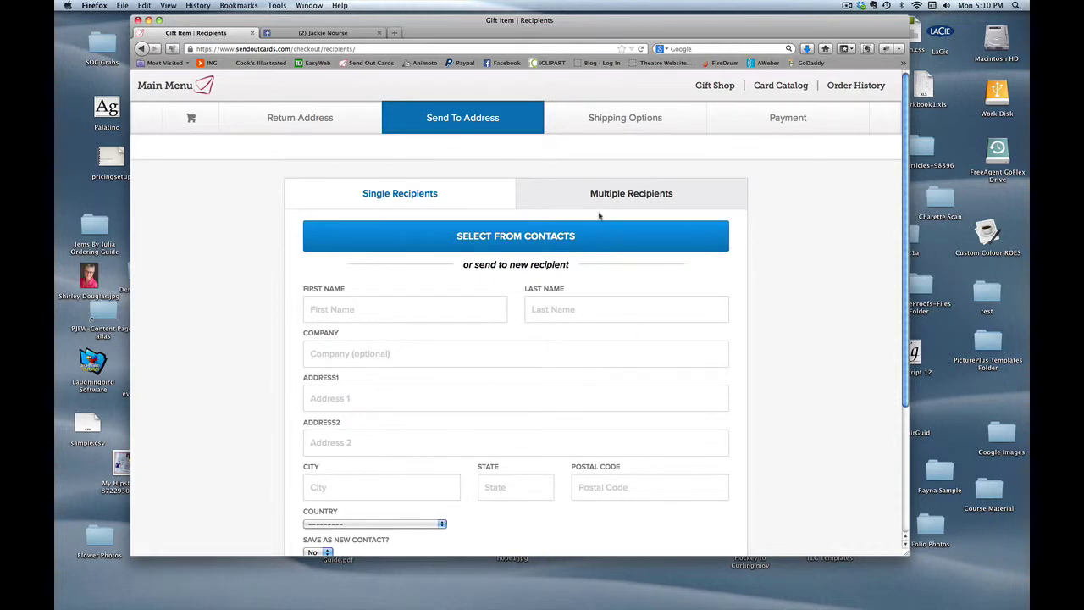
left_click(503, 236)
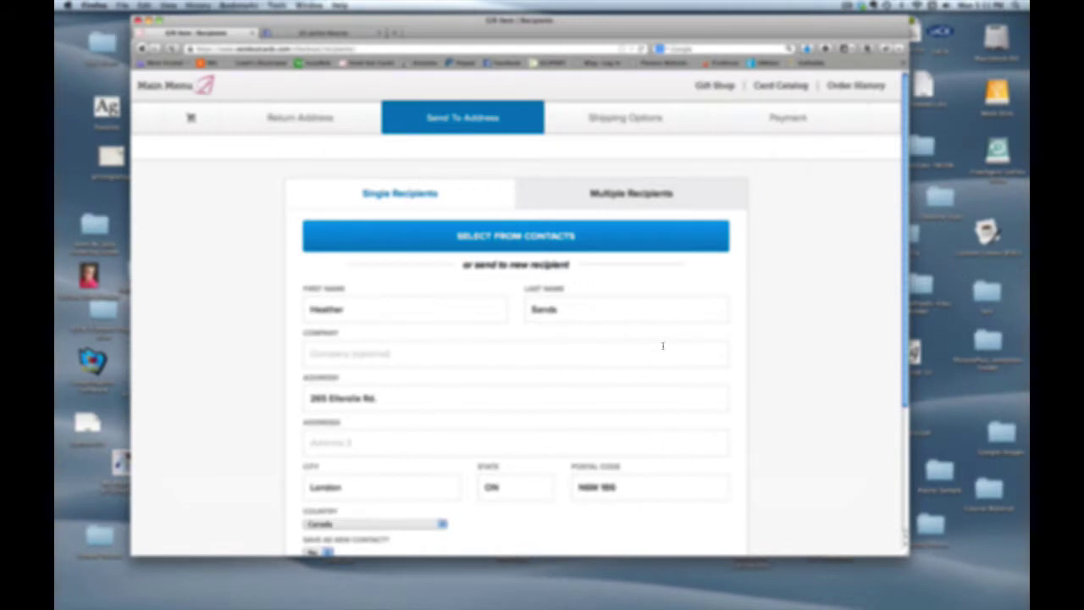
scroll(754, 339, "down", 5)
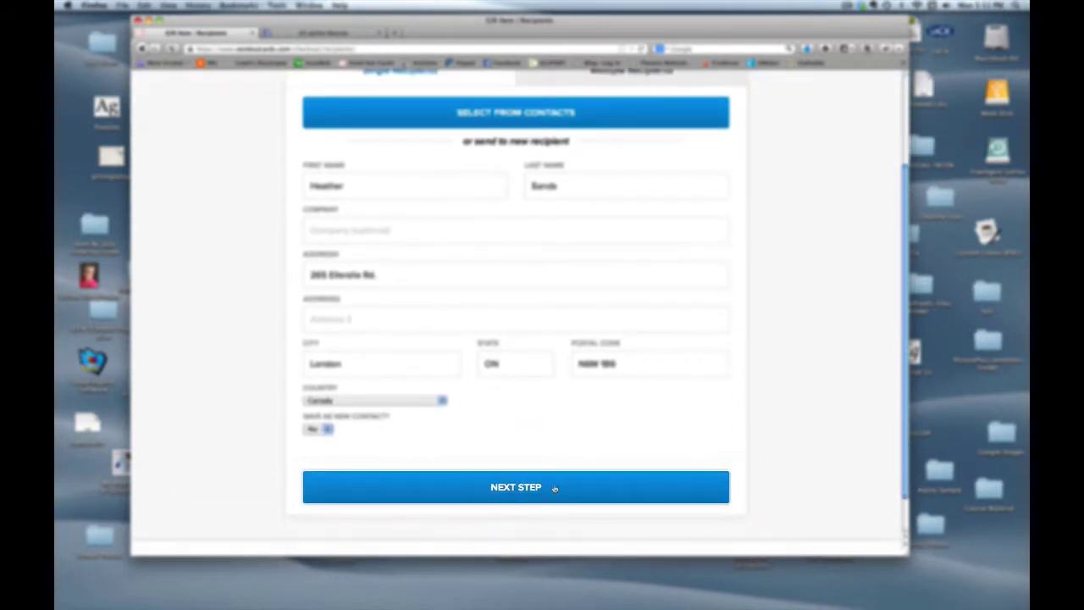
left_click(555, 487)
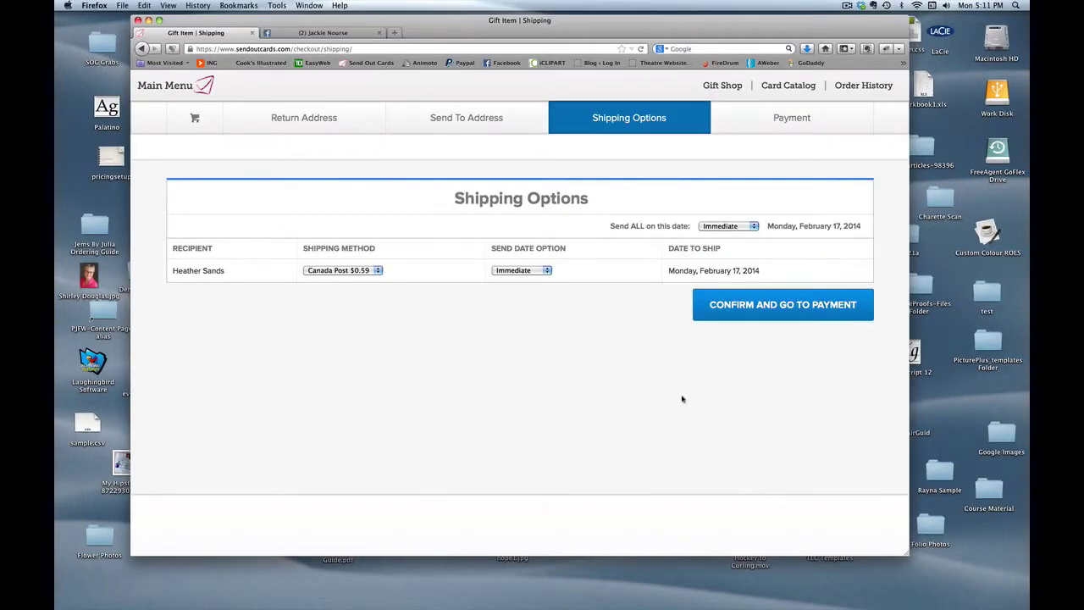
left_click(754, 312)
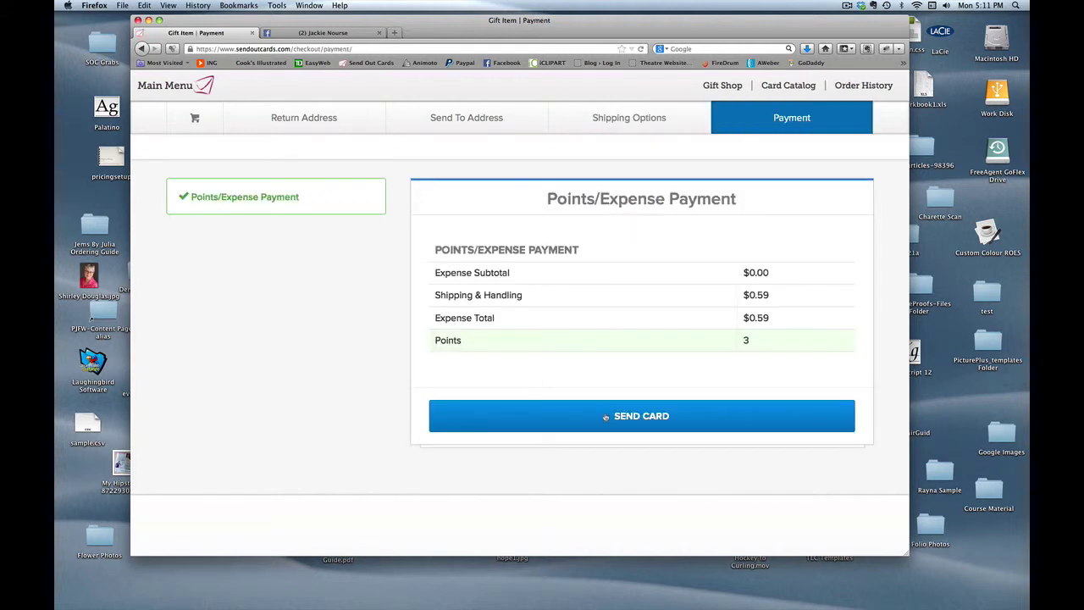
left_click(610, 418)
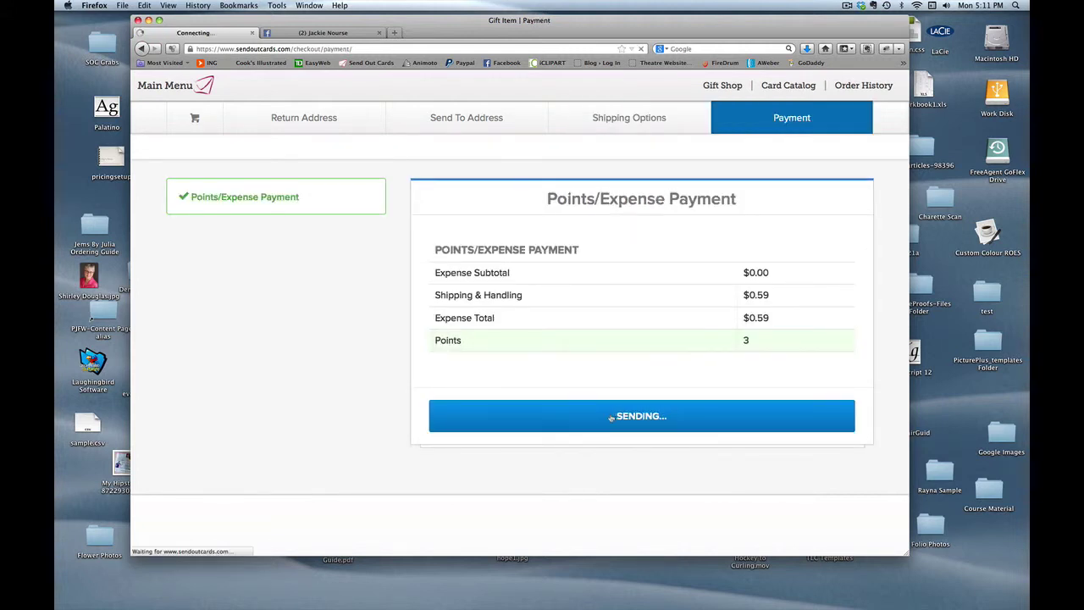